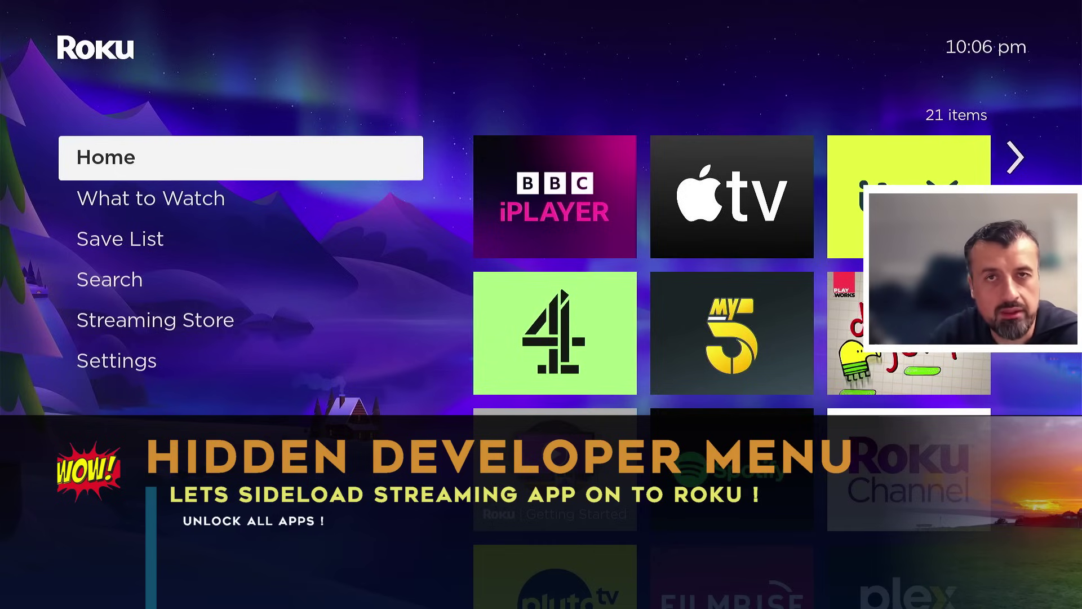
Step: Move into the home screen app grid and go down to focus the IPTV Smarters Pro tile
{"action": "key", "text": "Right"}
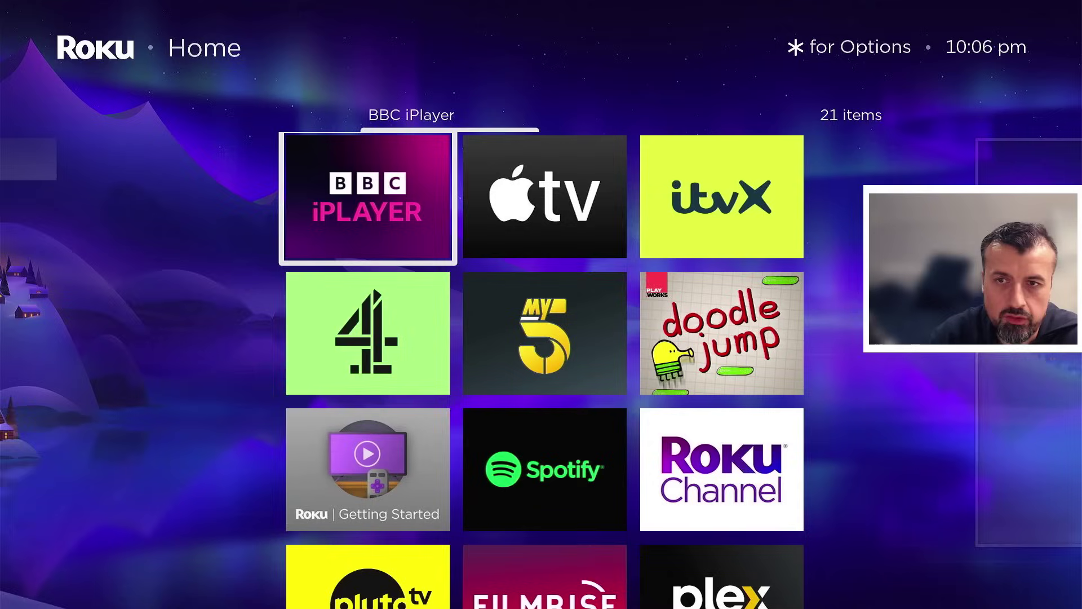
{"action": "key", "text": "Right"}
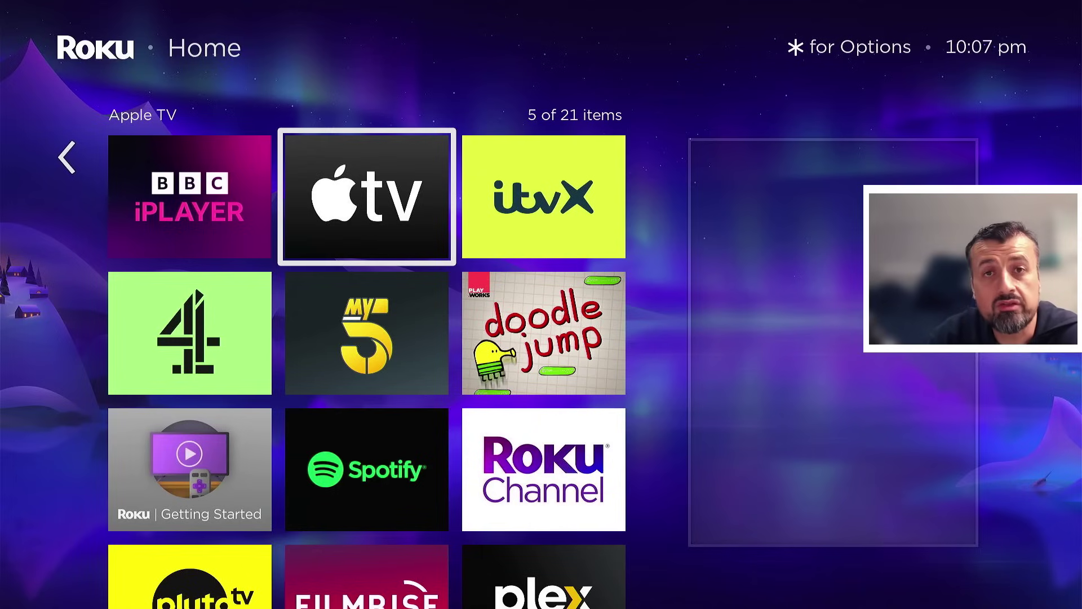
{"action": "key", "text": "Down"}
{"action": "key", "text": "Down"}
{"action": "key", "text": "Down"}
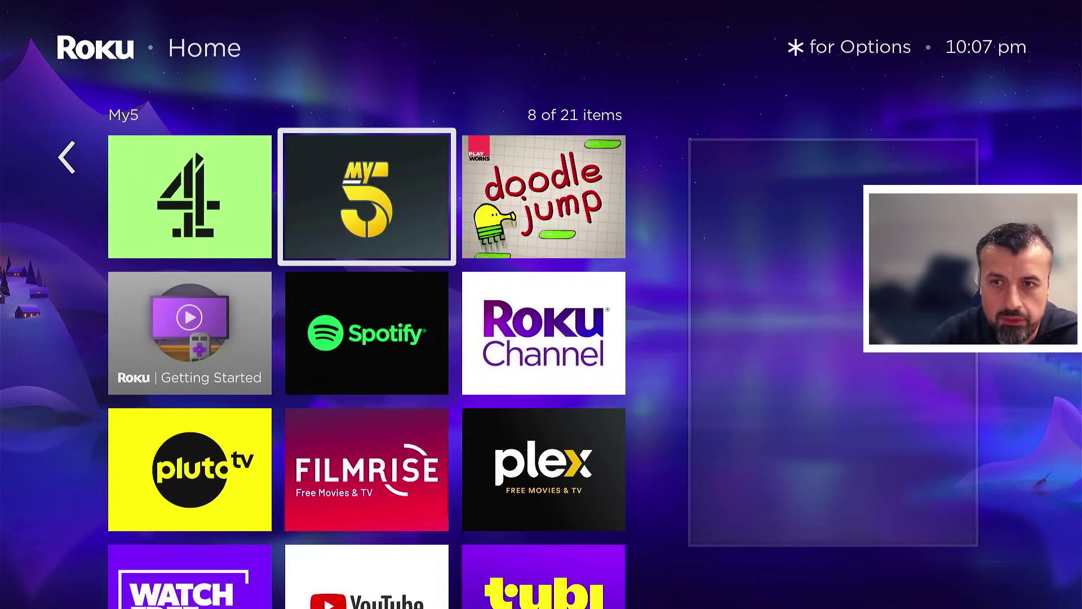
{"action": "key", "text": "Down"}
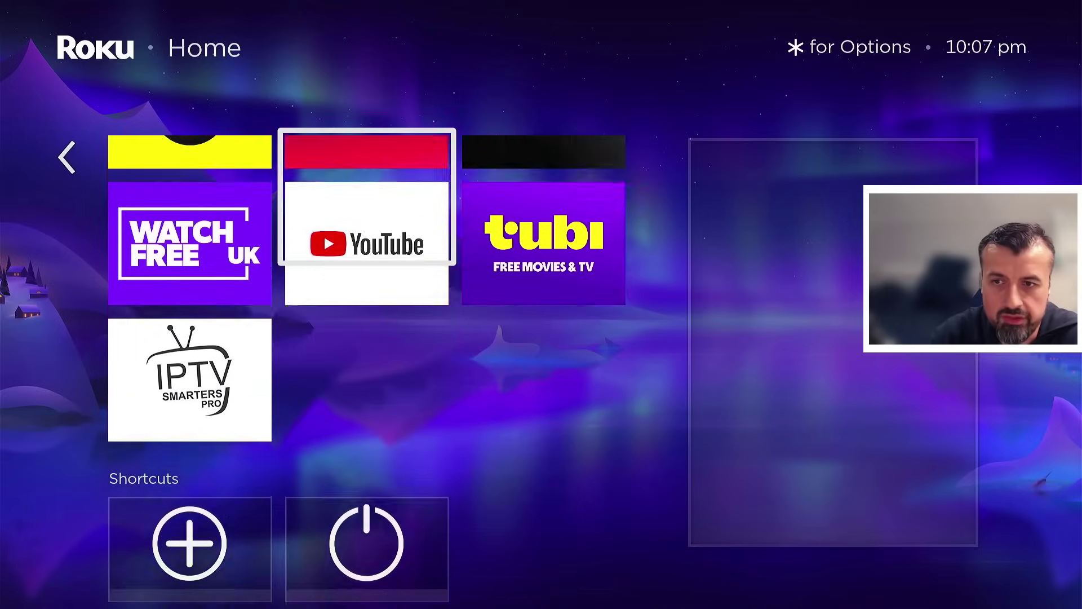
{"action": "key", "text": "Left"}
{"action": "key", "text": "Down"}
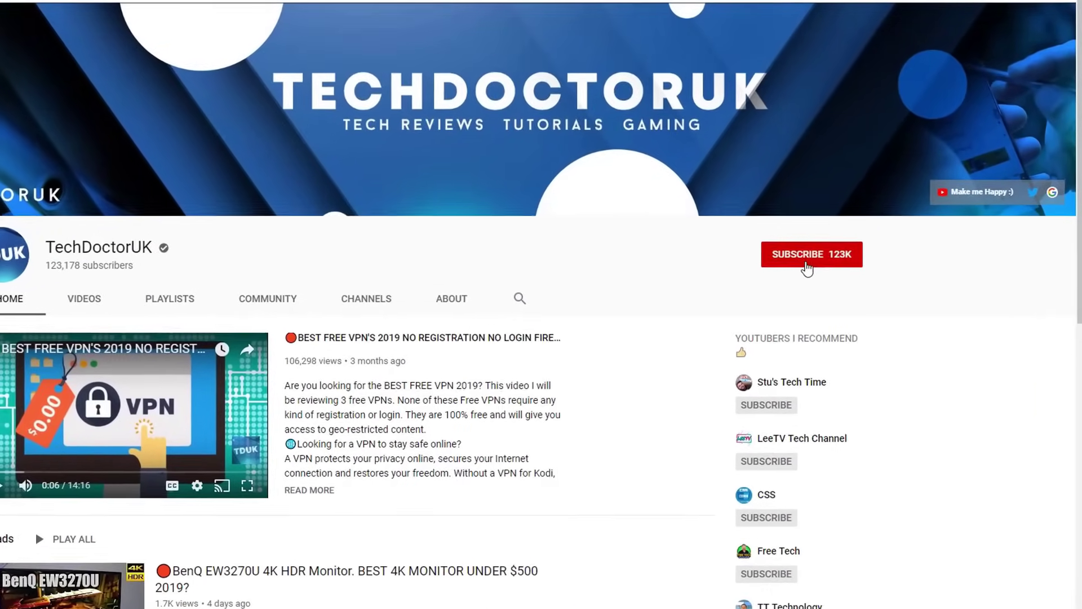
Step: Subscribe to TechDoctorUK and set the bell to notify for all new videos
{"action": "left_click", "coordinate": [828, 243]}
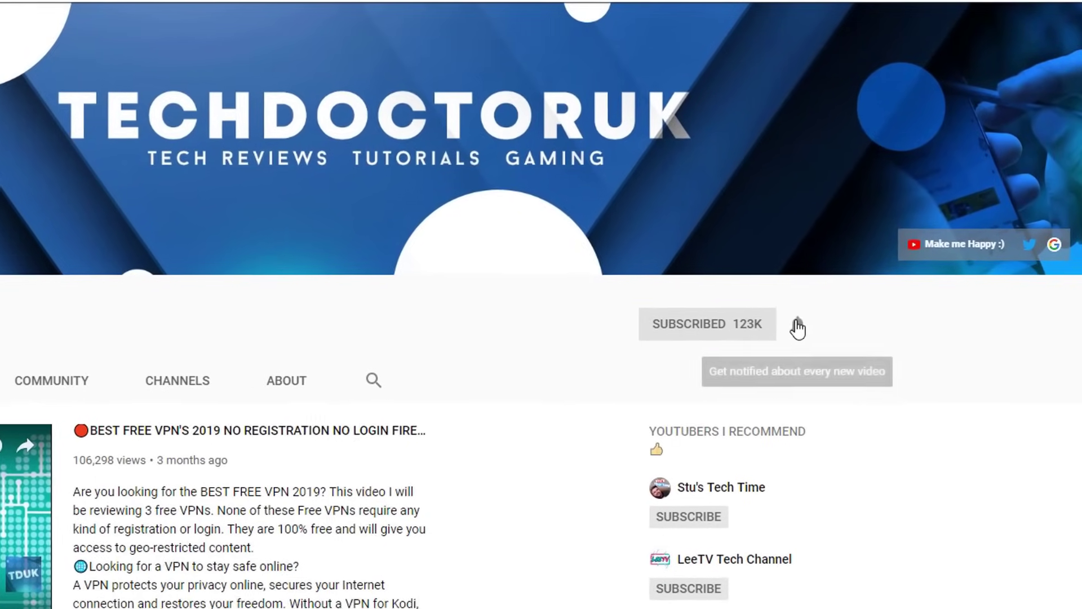
{"action": "left_click", "coordinate": [815, 301]}
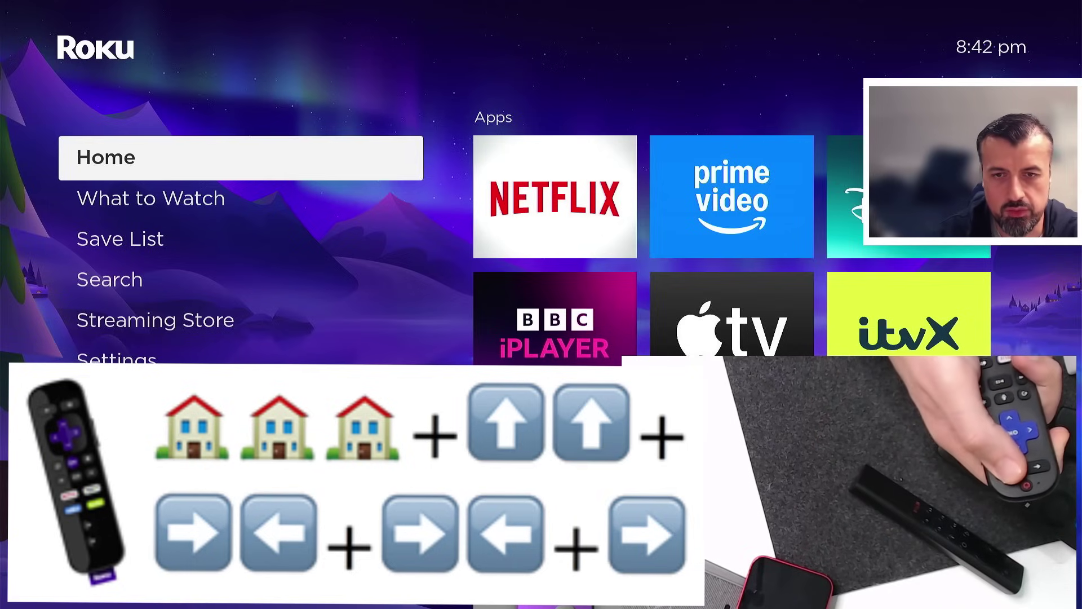
Step: Enter the Up, Right, Left part of the secret remote code for Developer Settings
{"action": "key", "text": "Up"}
{"action": "key", "text": "Up"}
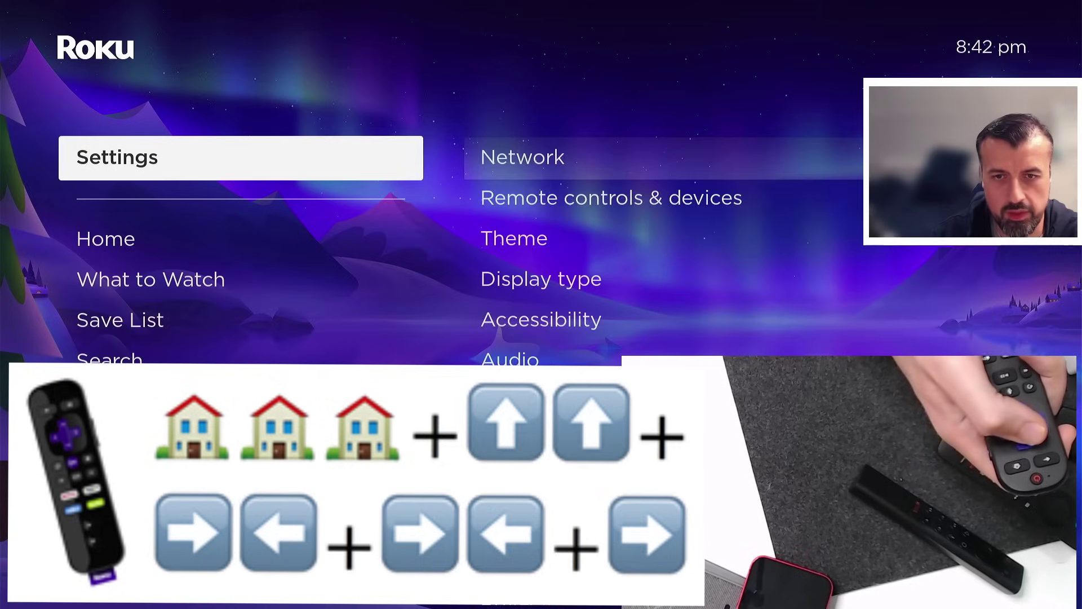
{"action": "key", "text": "Right"}
{"action": "key", "text": "Left"}
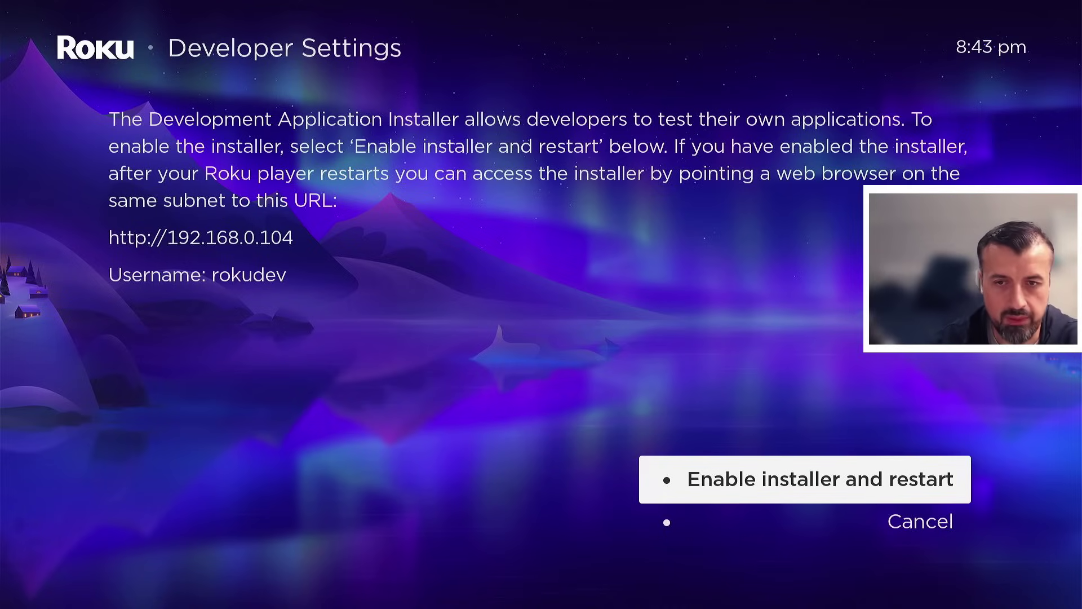
Step: Choose Enable installer and restart, then accept the security warning with Continue
{"action": "key", "text": "Return"}
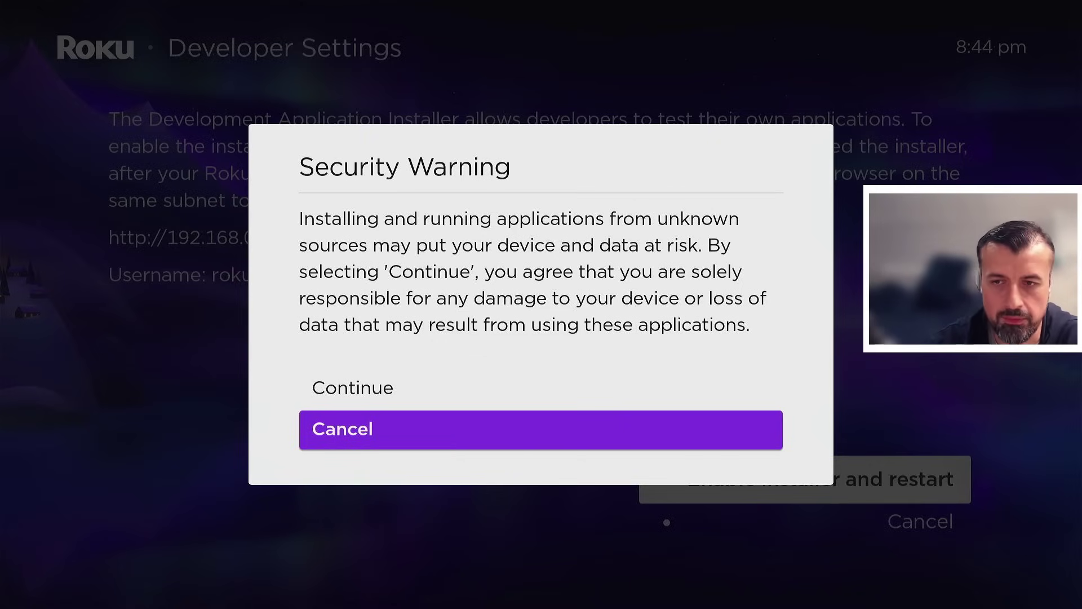
{"action": "key", "text": "Up"}
{"action": "key", "text": "Return"}
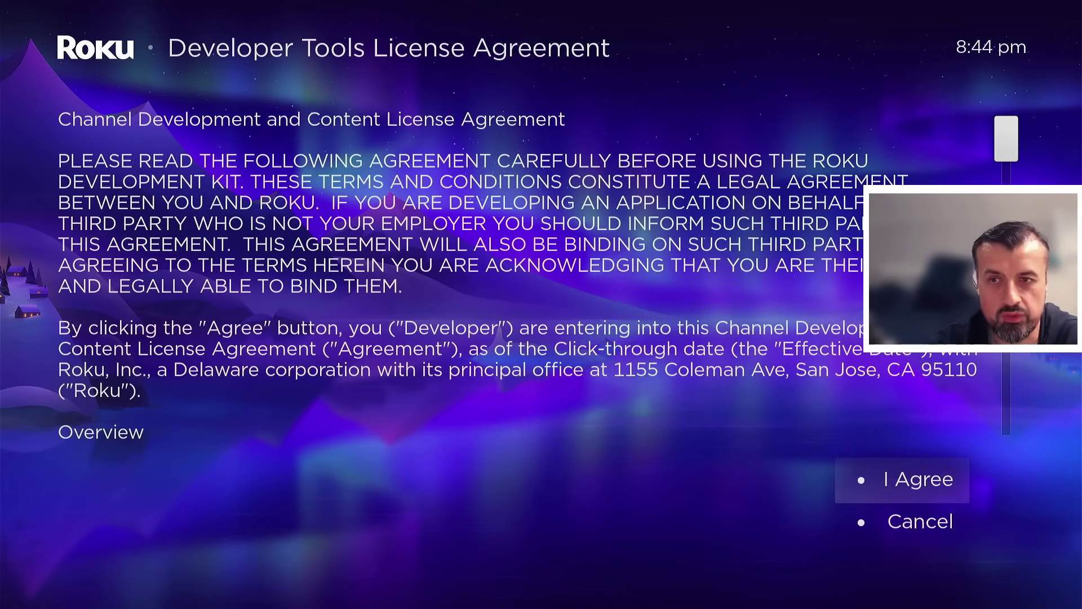
Step: Agree to the developer licence and confirm Enable installer and restart
{"action": "key", "text": "Down"}
{"action": "key", "text": "Down"}
{"action": "key", "text": "Down"}
{"action": "key", "text": "Down"}
{"action": "key", "text": "Down"}
{"action": "key", "text": "Down"}
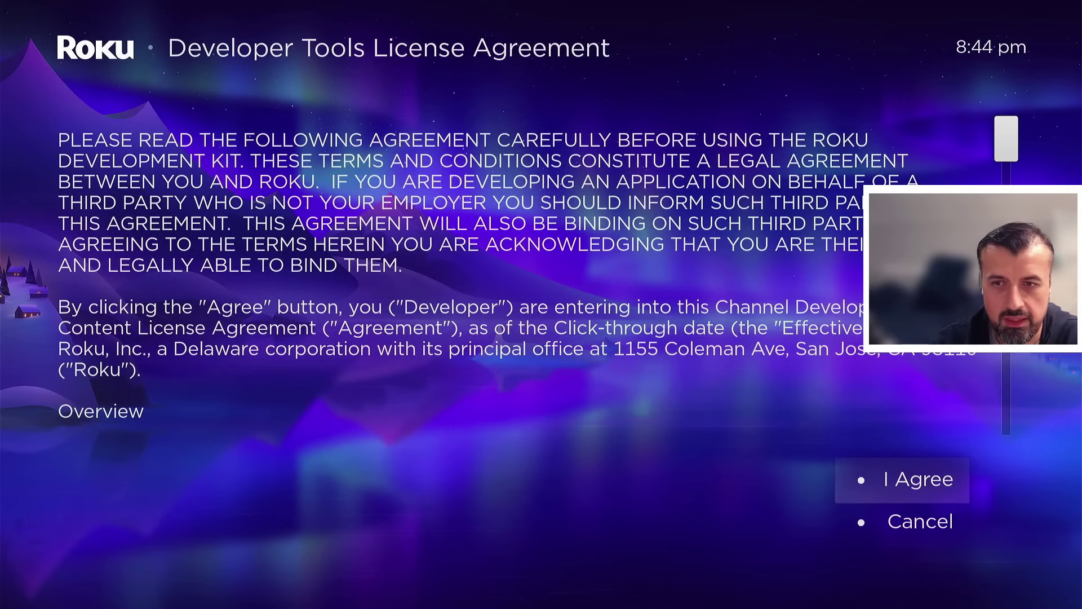
{"action": "key", "text": "Right"}
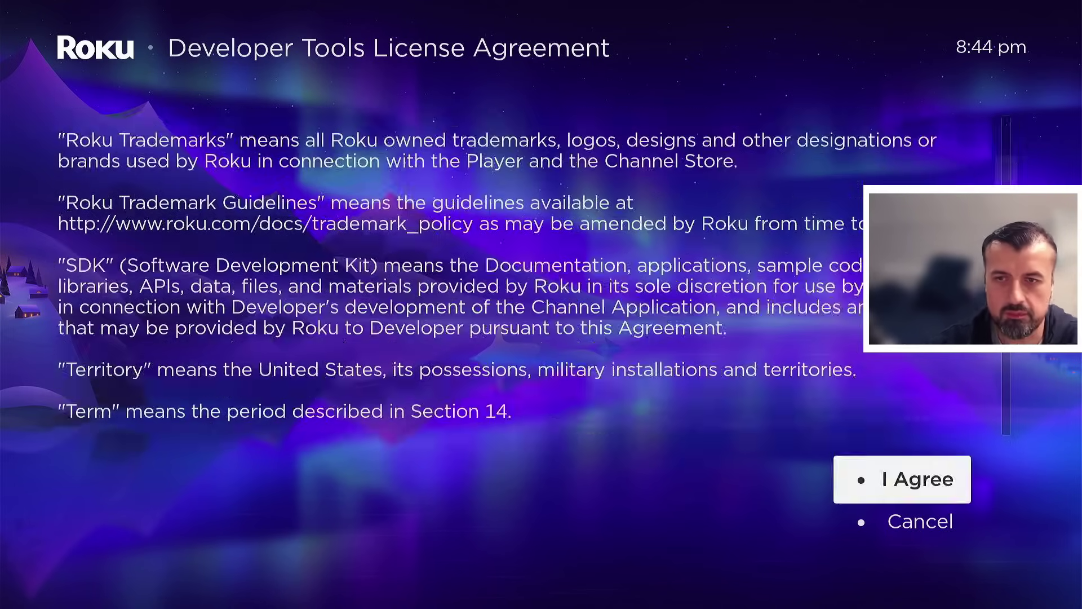
{"action": "key", "text": "Return"}
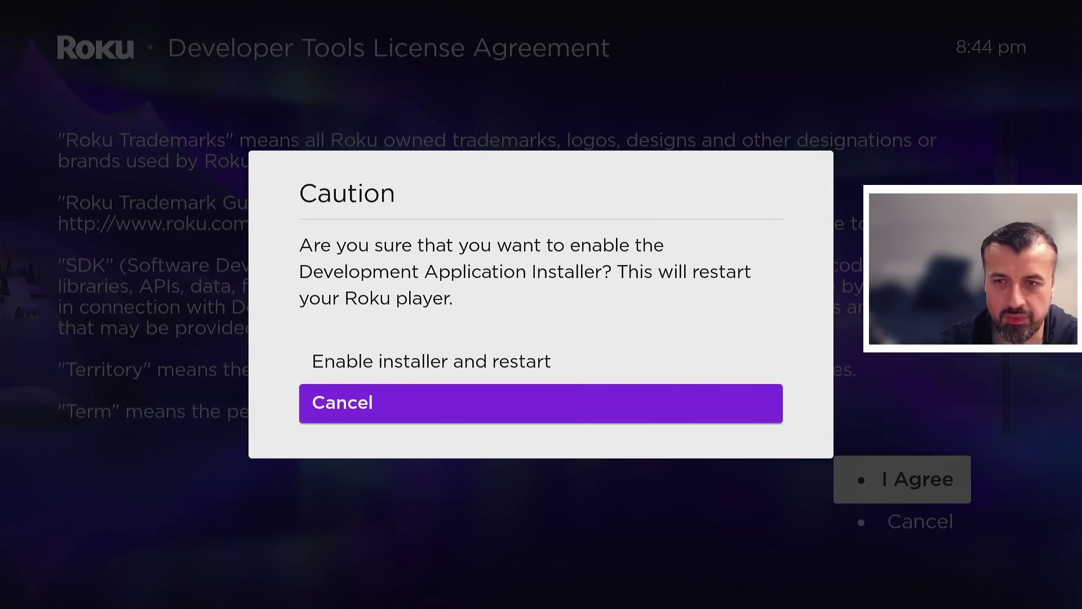
{"action": "key", "text": "Up"}
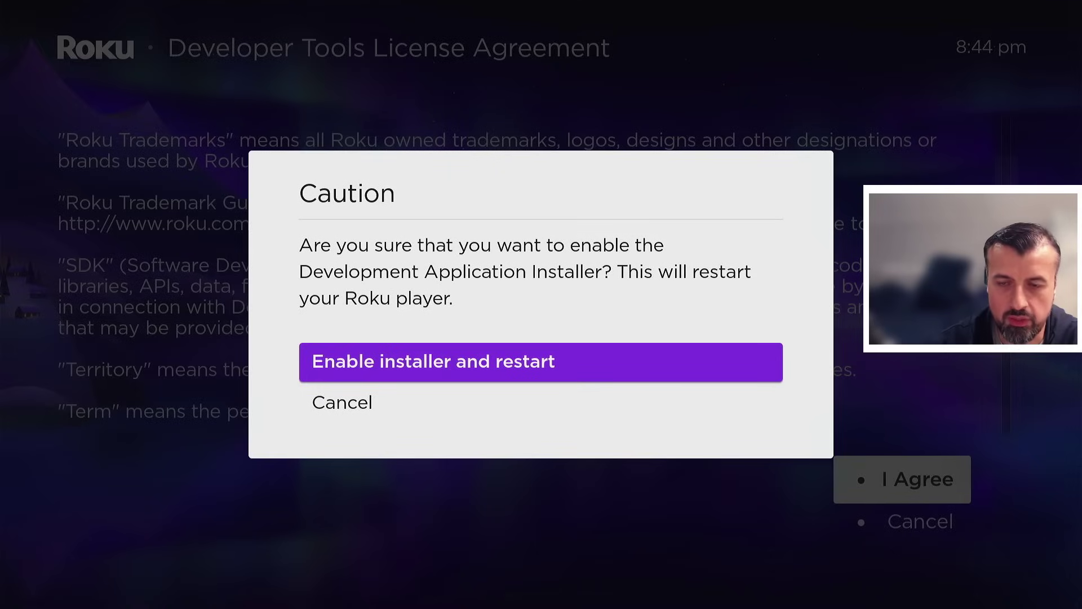
{"action": "key", "text": "Return"}
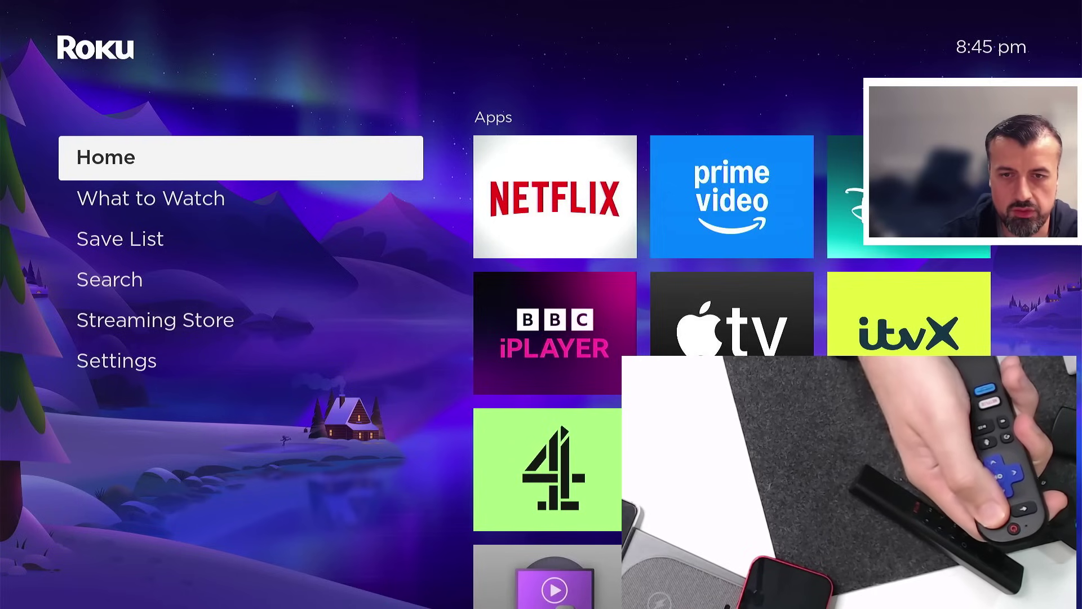
Step: Re-enter the Home, Up, Right, Left secret remote code to reopen Developer Settings
{"action": "key", "text": "Home"}
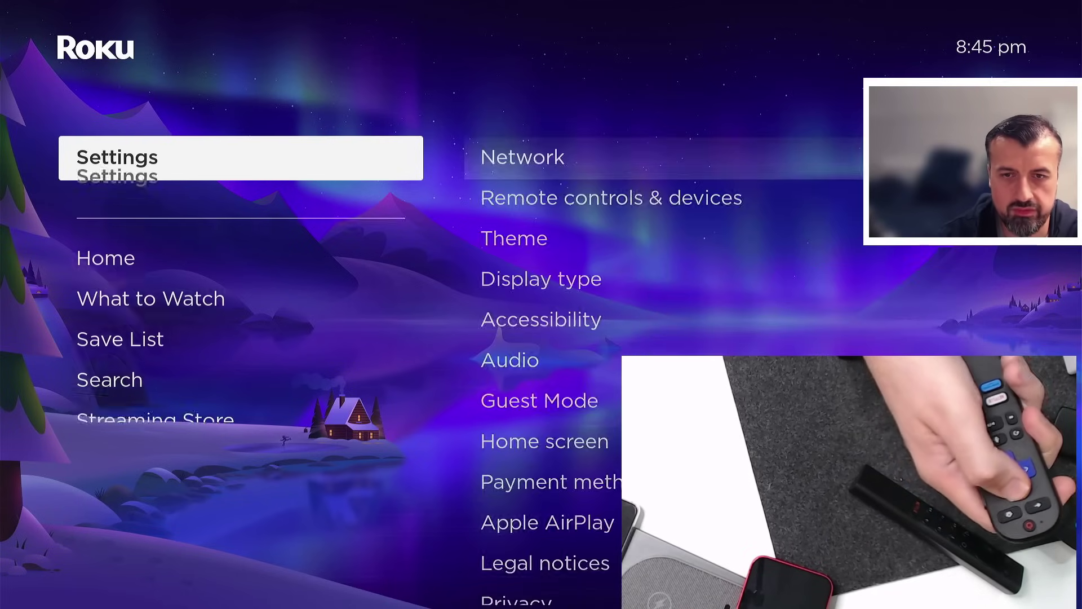
{"action": "key", "text": "Up"}
{"action": "key", "text": "Right"}
{"action": "key", "text": "Left"}
{"action": "key", "text": "Right"}
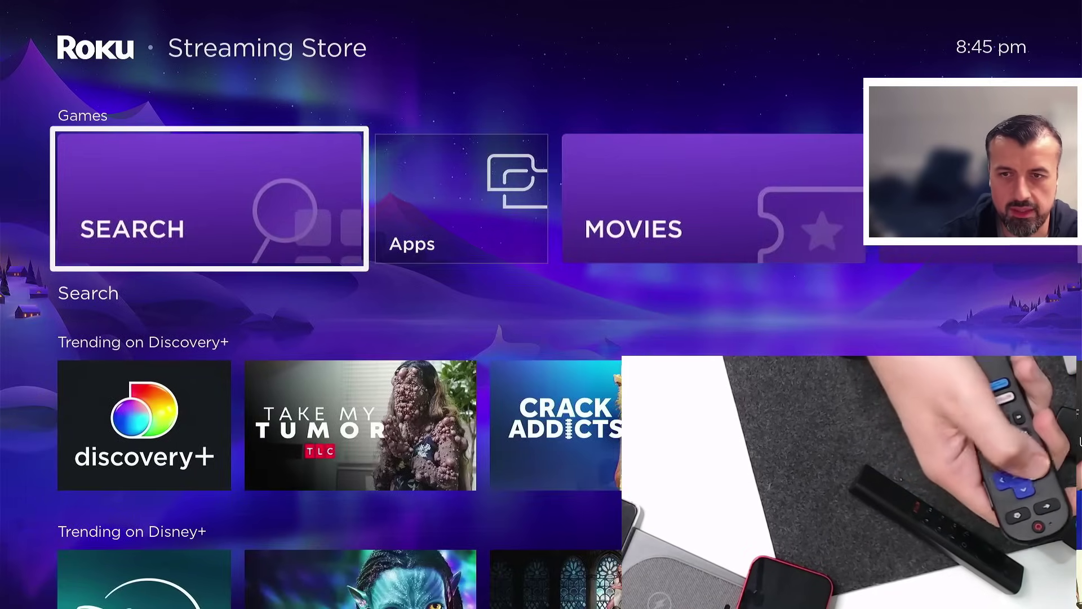
{"action": "key", "text": "Left"}
{"action": "key", "text": "Right"}
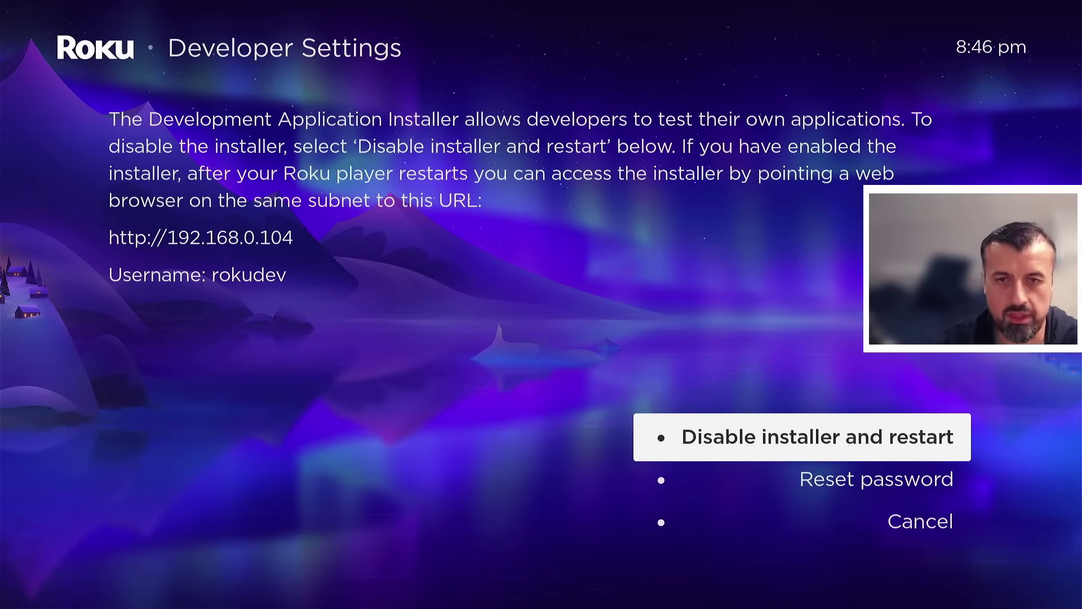
Step: Start resetting the installer password and enter its first character on the keyboard
{"action": "key", "text": "Down"}
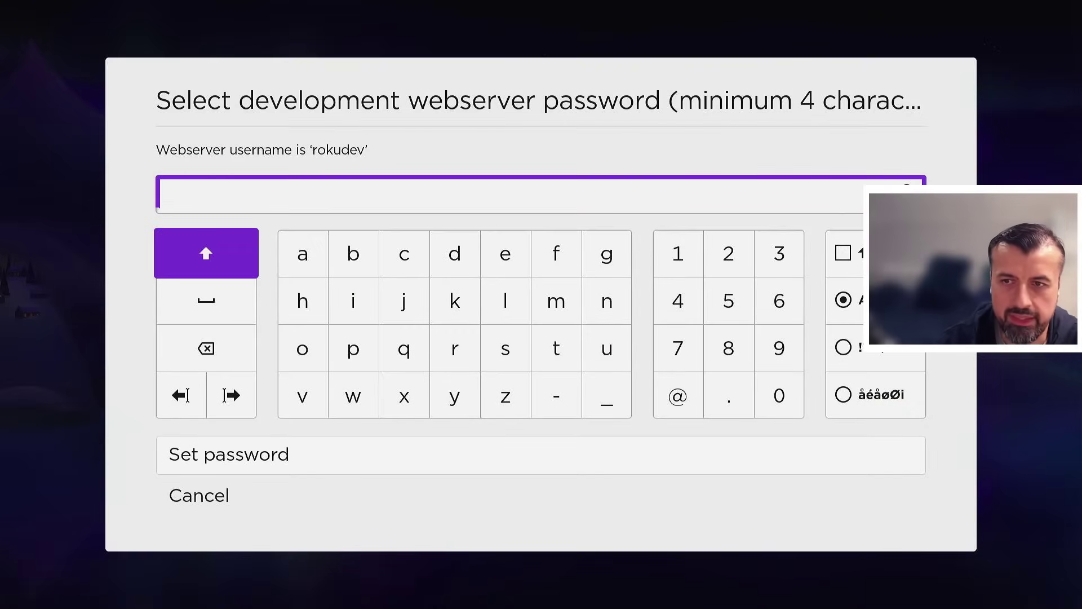
{"action": "key", "text": "Down"}
{"action": "key", "text": "Down"}
{"action": "key", "text": "Right"}
{"action": "key", "text": "Right"}
{"action": "key", "text": "Right"}
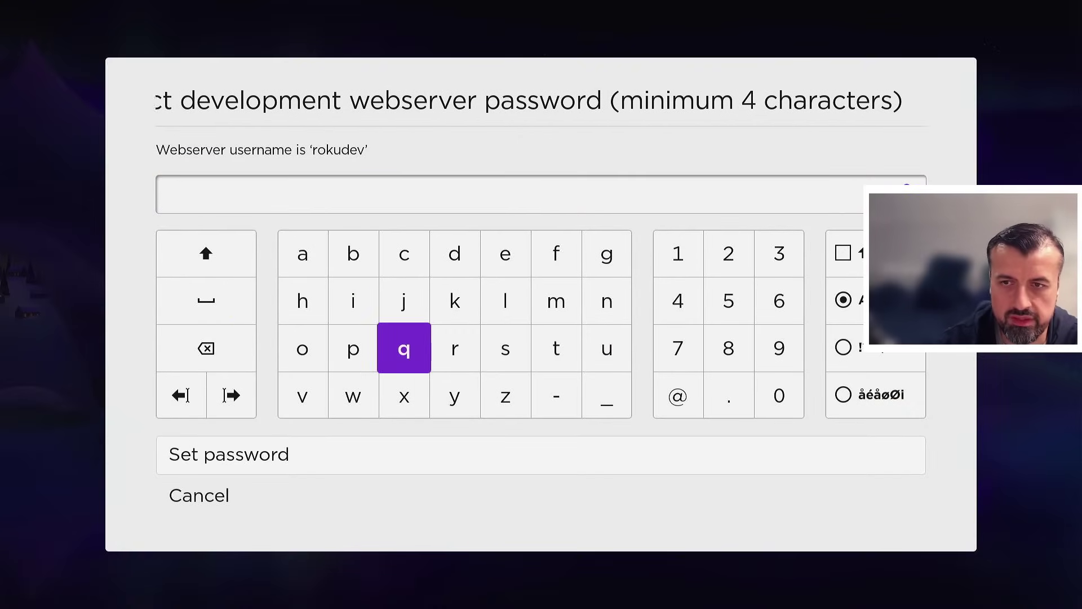
{"action": "key", "text": "Up"}
{"action": "key", "text": "Up"}
{"action": "key", "text": "Left"}
{"action": "key", "text": "Left"}
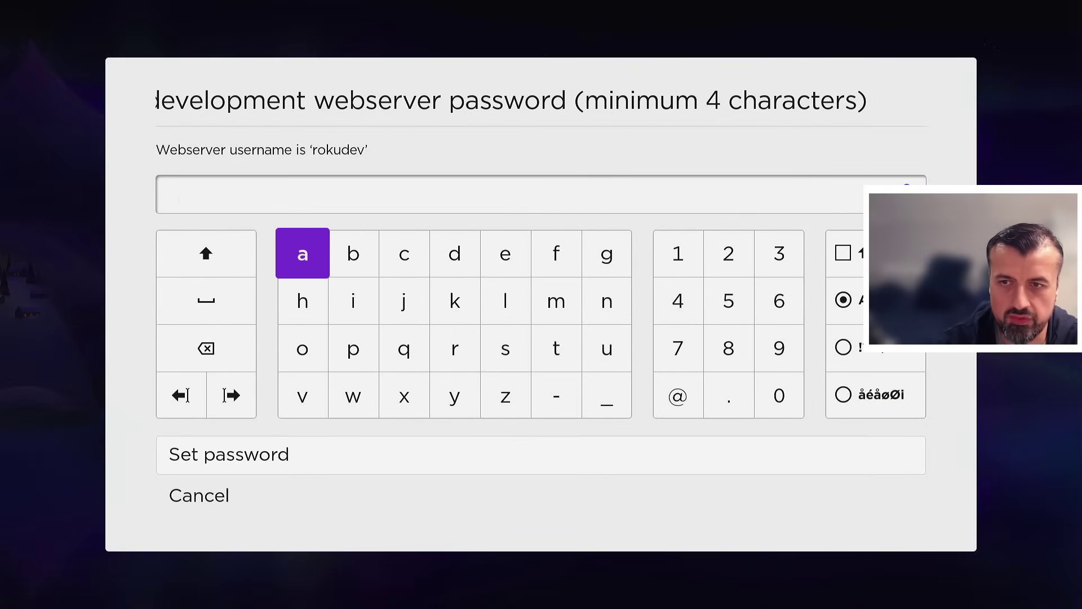
{"action": "key", "text": "Return"}
Step: Enter the remaining password characters and save the new webserver password
{"action": "key", "text": "Right"}
{"action": "key", "text": "Return"}
{"action": "key", "text": "Right"}
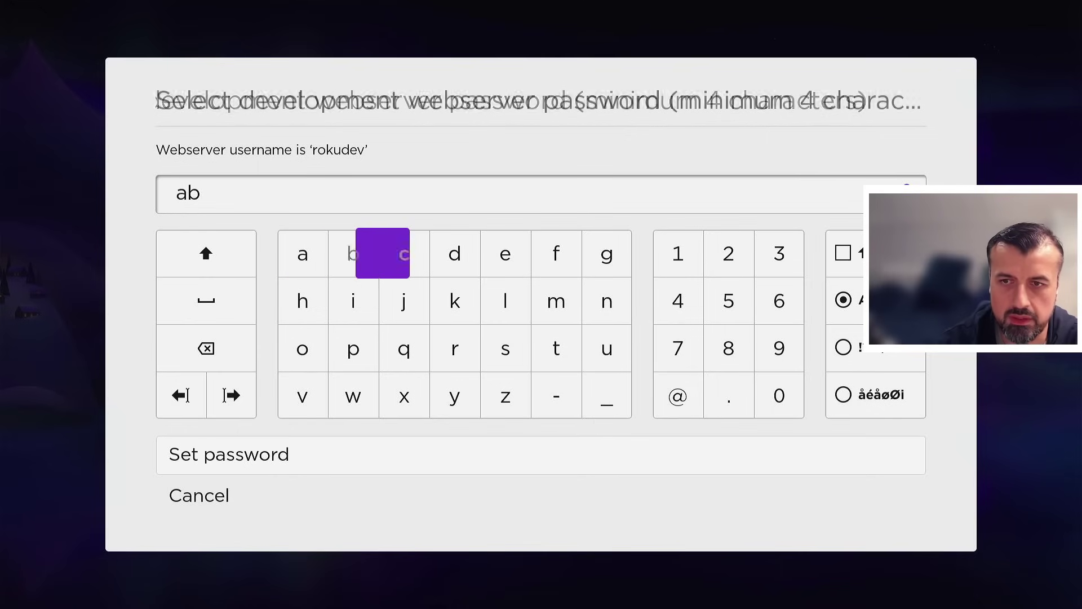
{"action": "key", "text": "Return"}
{"action": "key", "text": "Right"}
{"action": "key", "text": "Return"}
{"action": "key", "text": "Down"}
{"action": "key", "text": "Down"}
{"action": "key", "text": "Down"}
{"action": "key", "text": "Down"}
{"action": "key", "text": "Down"}
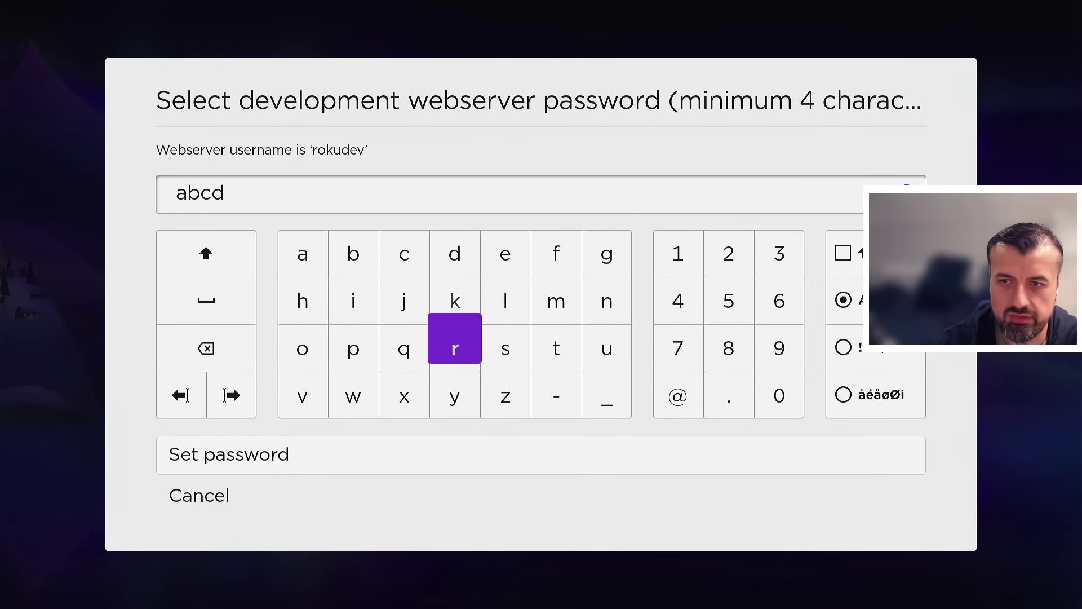
{"action": "key", "text": "Return"}
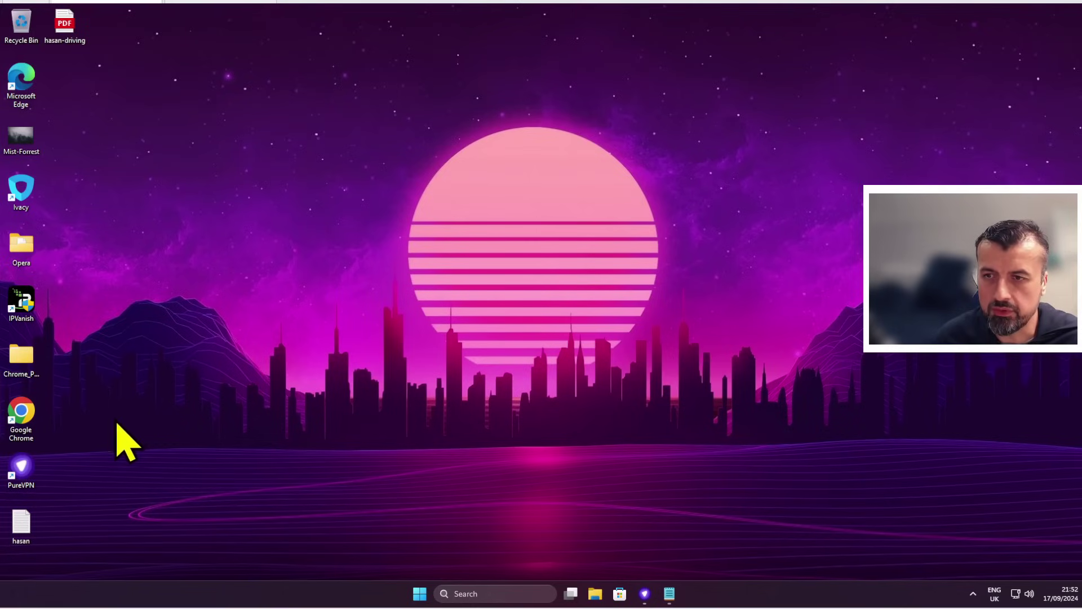
Step: Launch Google Chrome and load the Roku address 192.168.0.104
{"action": "double_click", "coordinate": [36, 416]}
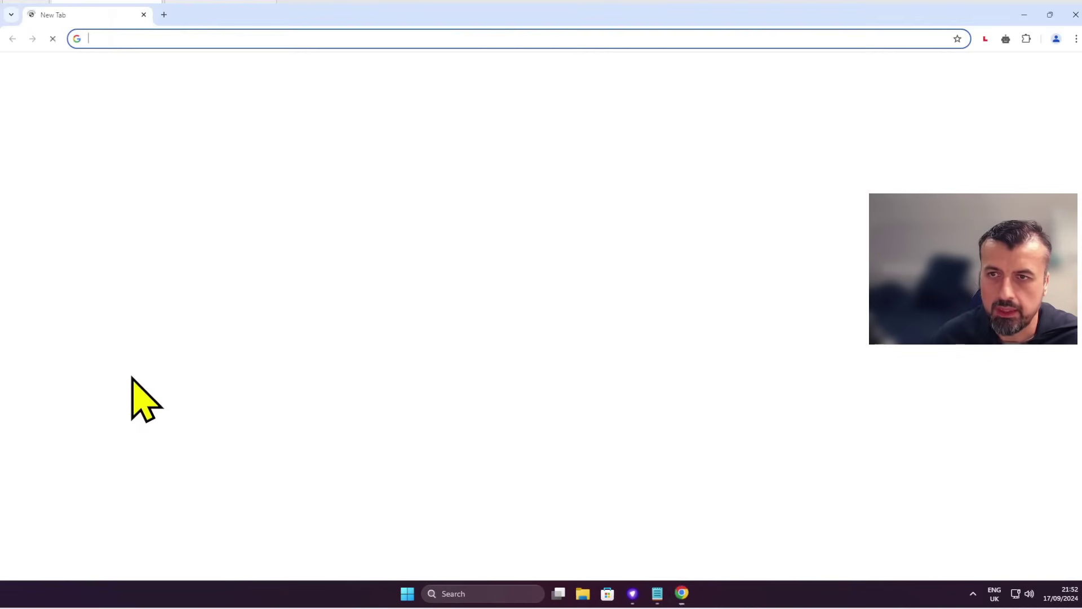
{"action": "type", "text": "192"}
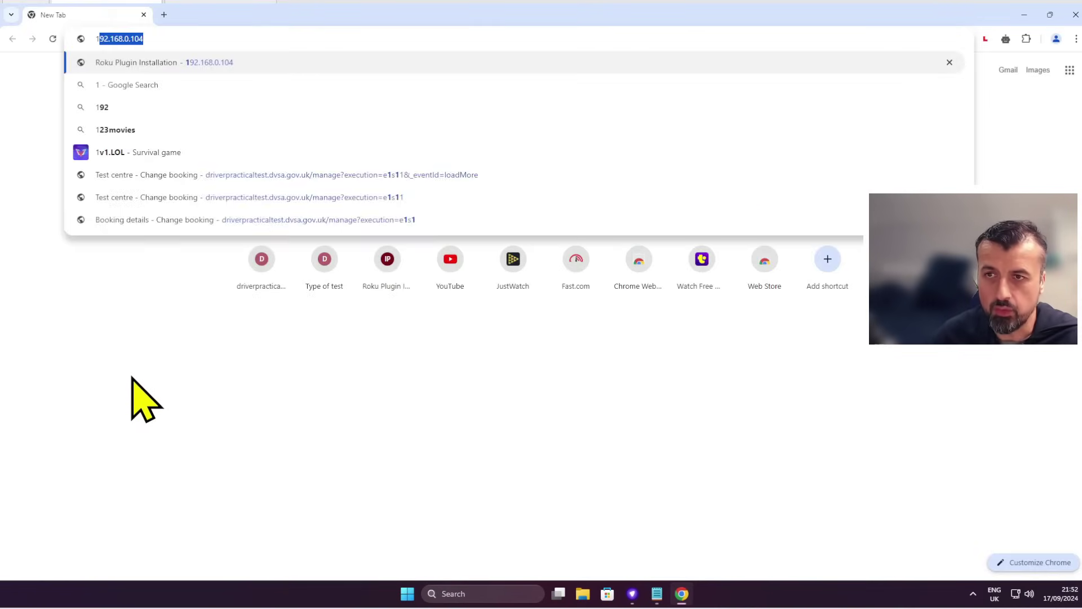
{"action": "type", "text": ".168.0.104"}
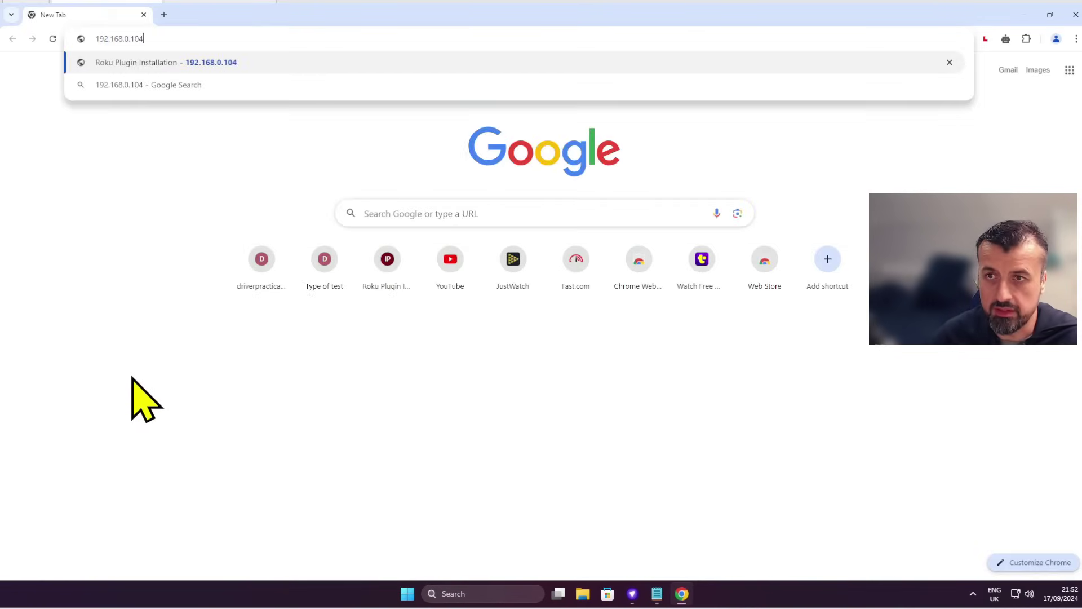
{"action": "key", "text": "Return"}
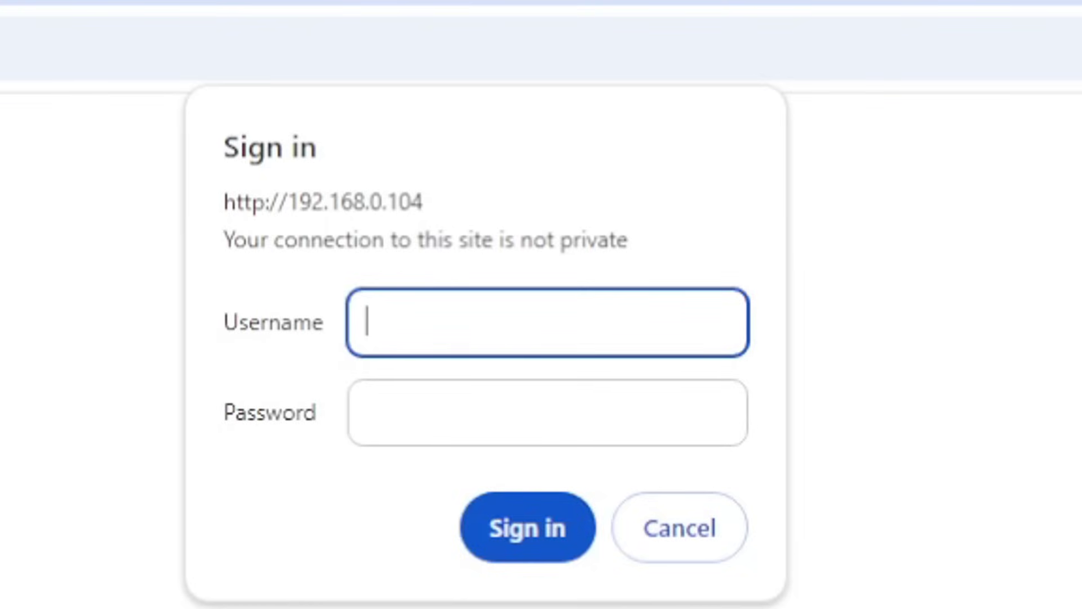
Step: Sign in to the installer with the developer username and password
{"action": "type", "text": "rokudev"}
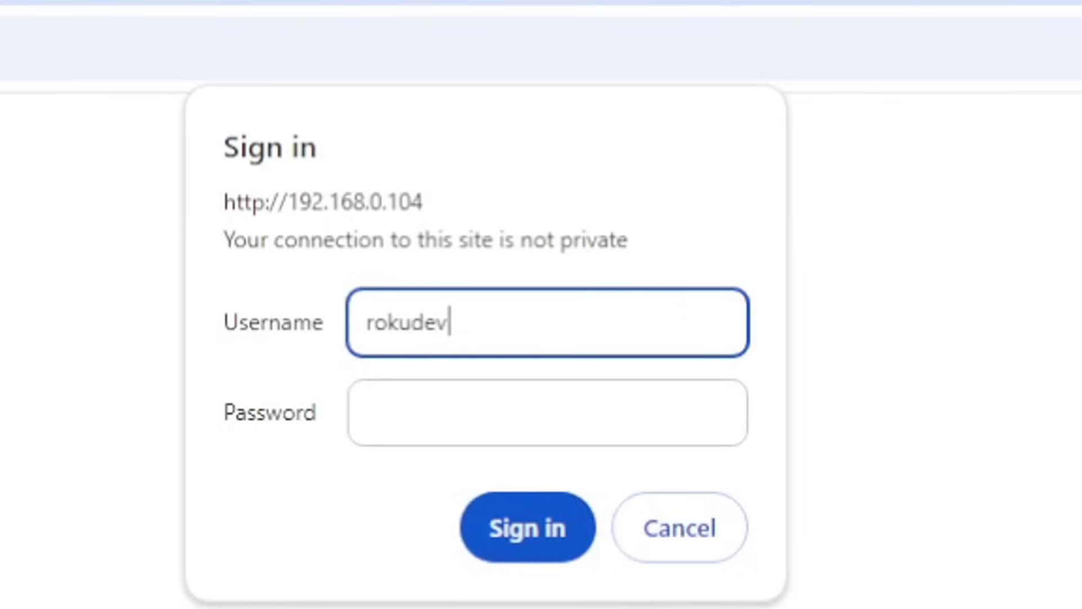
{"action": "key", "text": "Tab"}
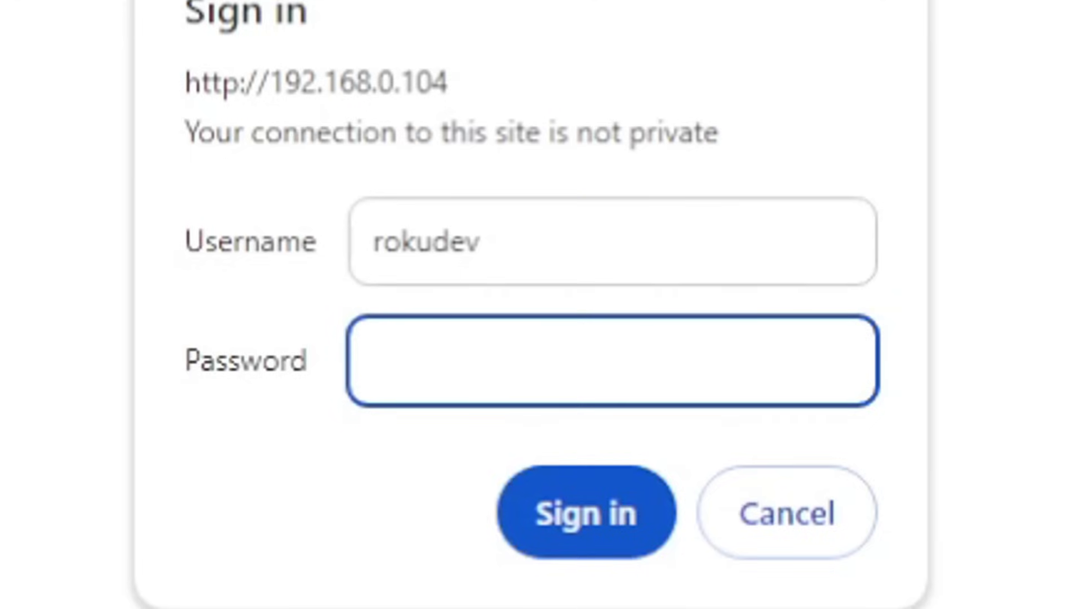
{"action": "type", "text": "1234"}
{"action": "key", "text": "Return"}
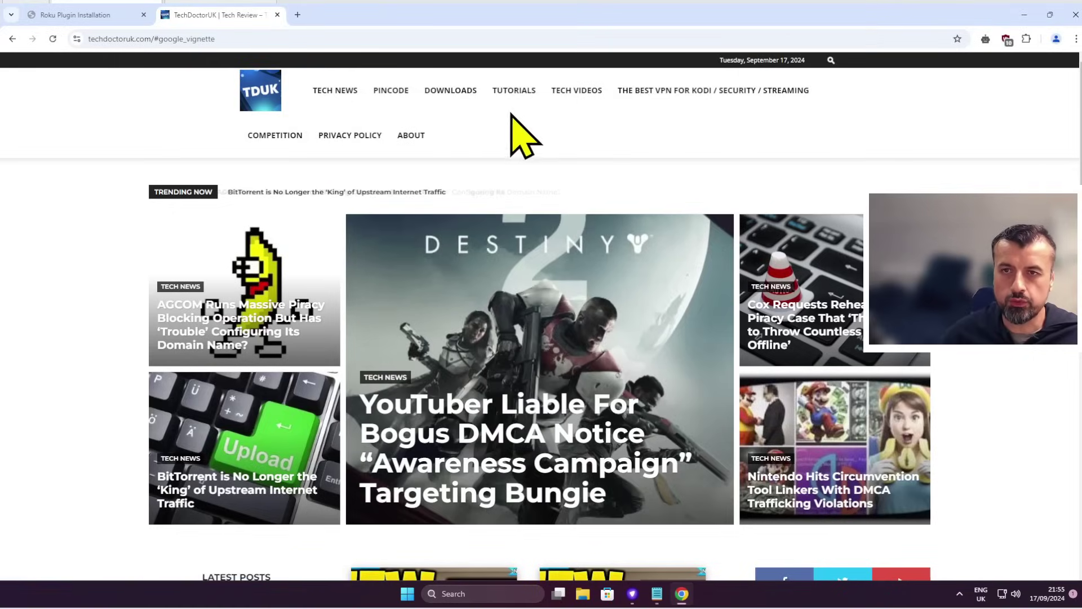
Step: Go to TUTORIALS and scroll the Jailbreak Roku guide down to Part 2: Add IPTV Smarters Channel
{"action": "left_click", "coordinate": [513, 91]}
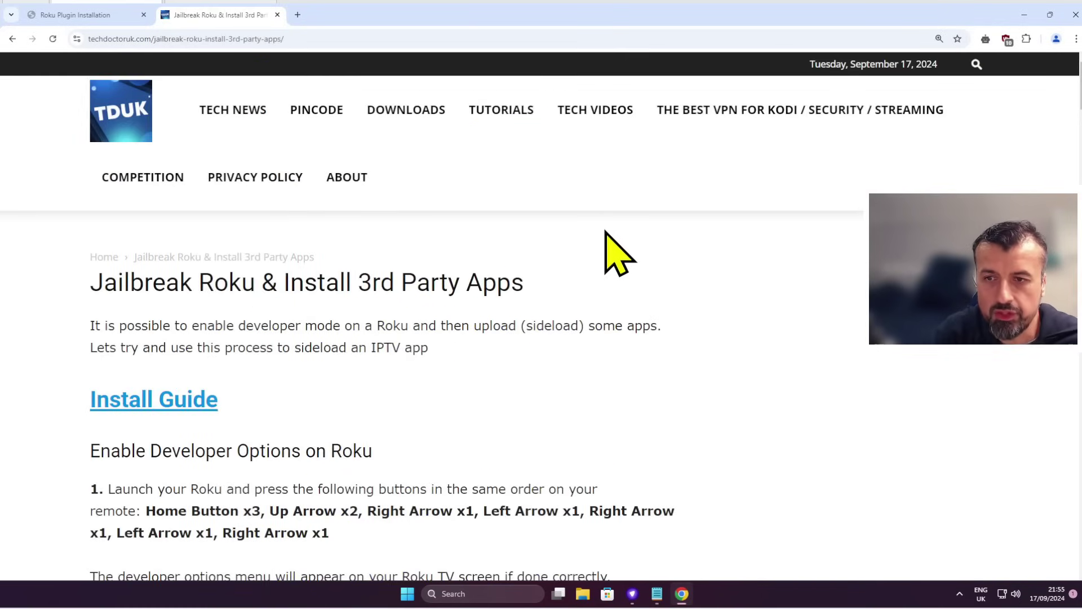
{"action": "scroll", "coordinate": [615, 252], "scroll_direction": "down", "scroll_amount": 2}
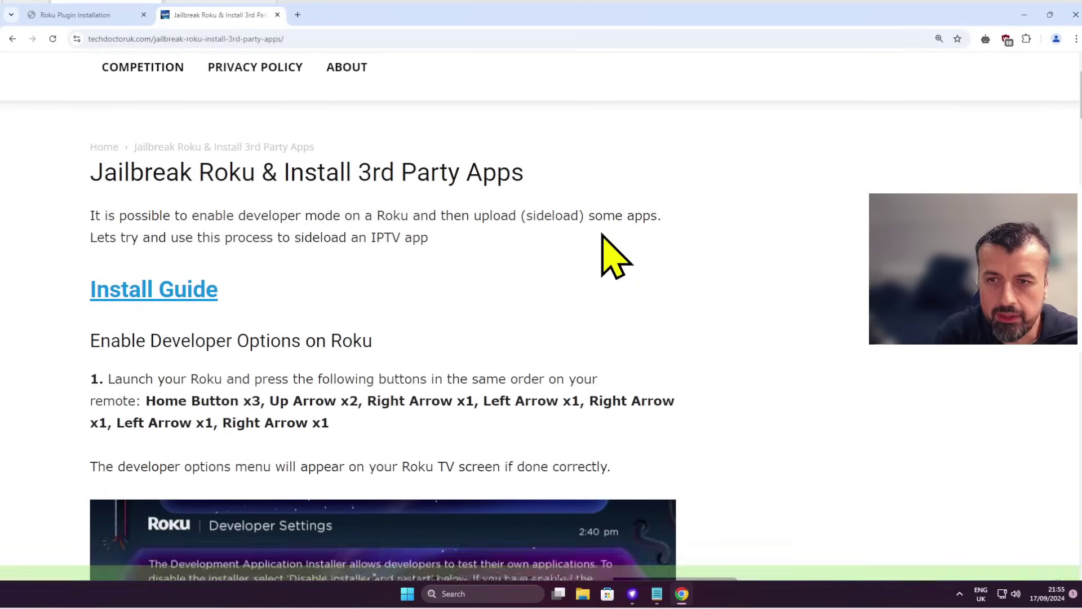
{"action": "scroll", "coordinate": [518, 319], "scroll_direction": "down", "scroll_amount": 2}
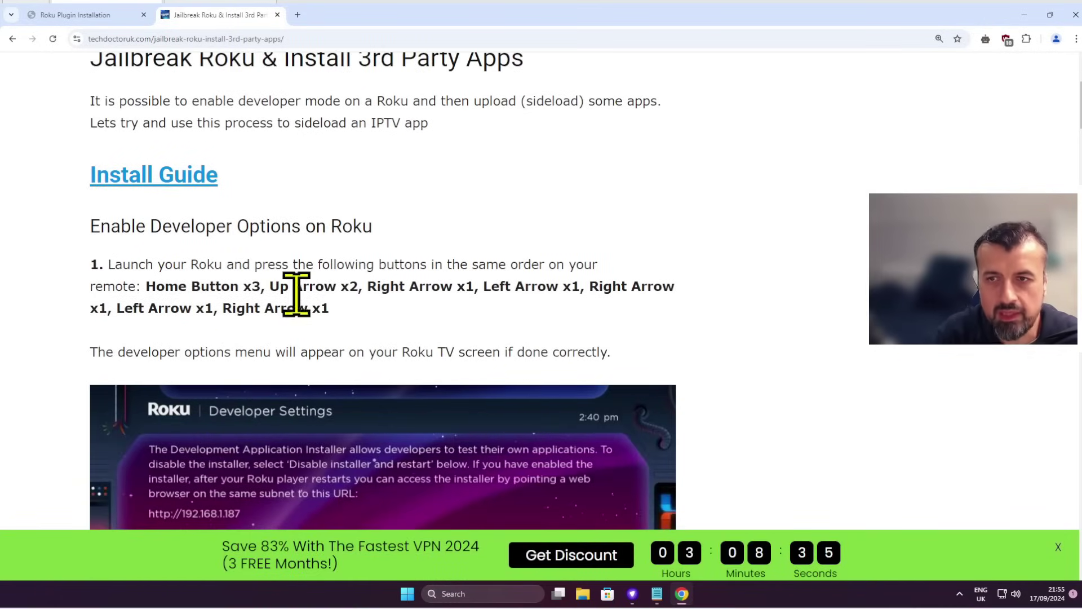
{"action": "scroll", "coordinate": [474, 307], "scroll_direction": "down", "scroll_amount": 1}
{"action": "scroll", "coordinate": [470, 299], "scroll_direction": "down", "scroll_amount": 13}
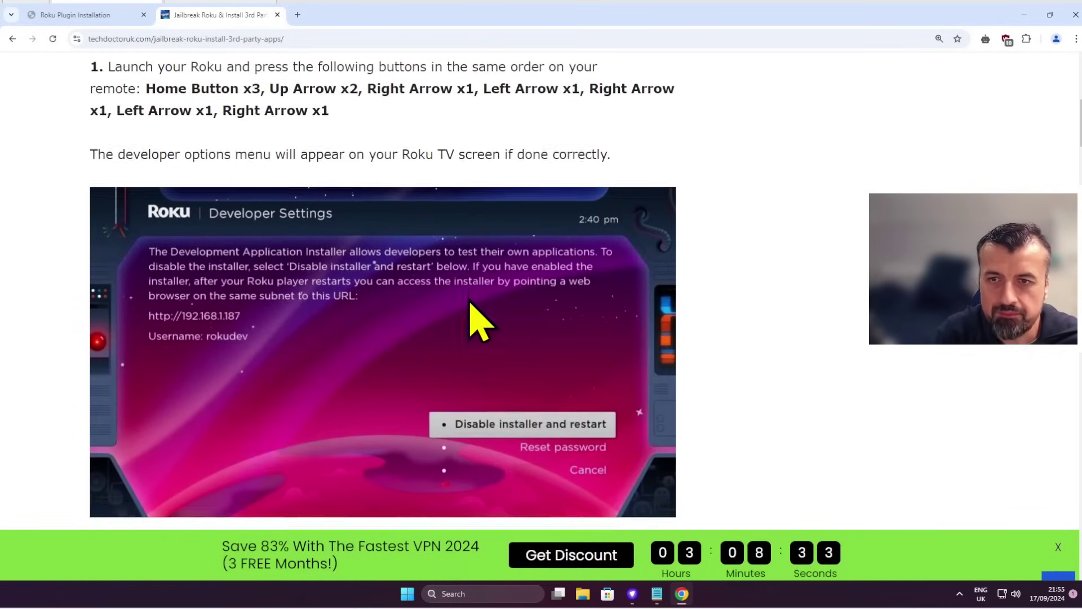
{"action": "scroll", "coordinate": [471, 301], "scroll_direction": "down", "scroll_amount": 2}
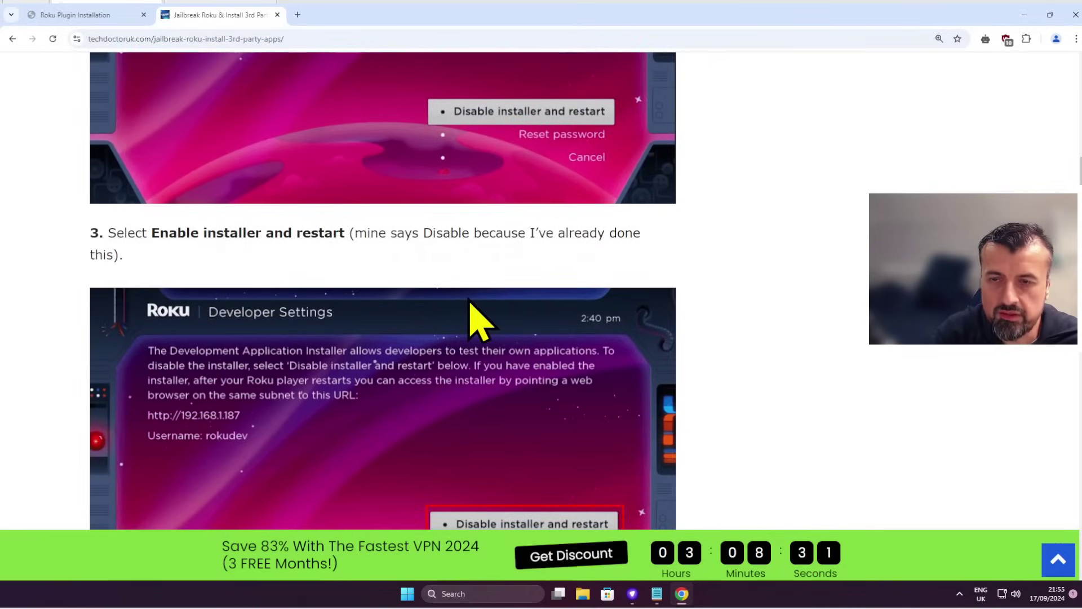
{"action": "scroll", "coordinate": [469, 303], "scroll_direction": "down", "scroll_amount": 11}
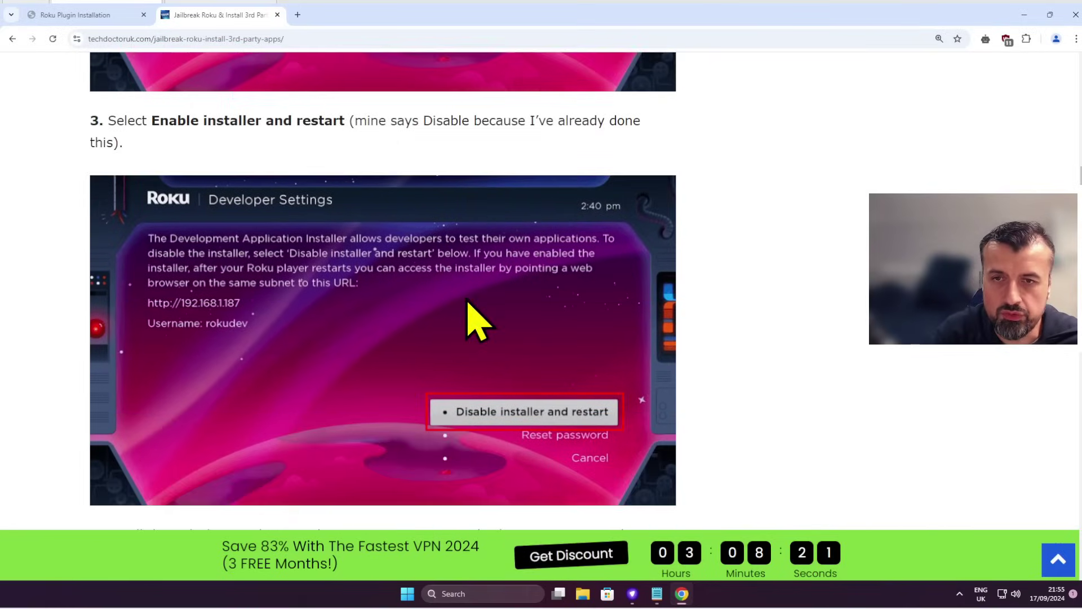
{"action": "scroll", "coordinate": [469, 303], "scroll_direction": "down", "scroll_amount": 9}
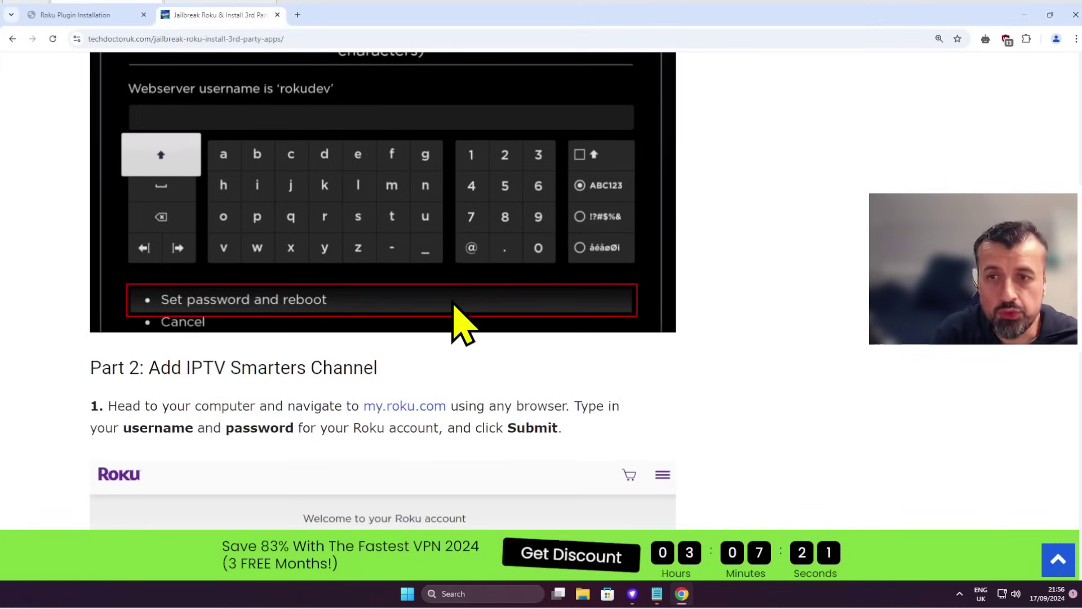
{"action": "scroll", "coordinate": [507, 355], "scroll_direction": "down", "scroll_amount": 1}
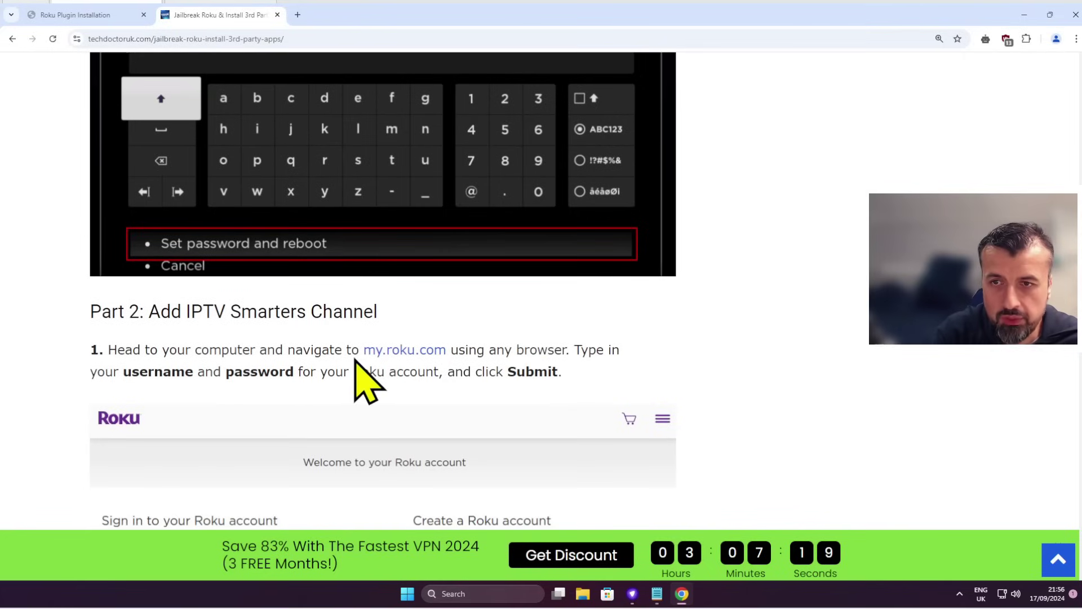
Step: Open my.roku.com in a new tab and choose Add channel using a code under Manage account
{"action": "left_click", "coordinate": [390, 352]}
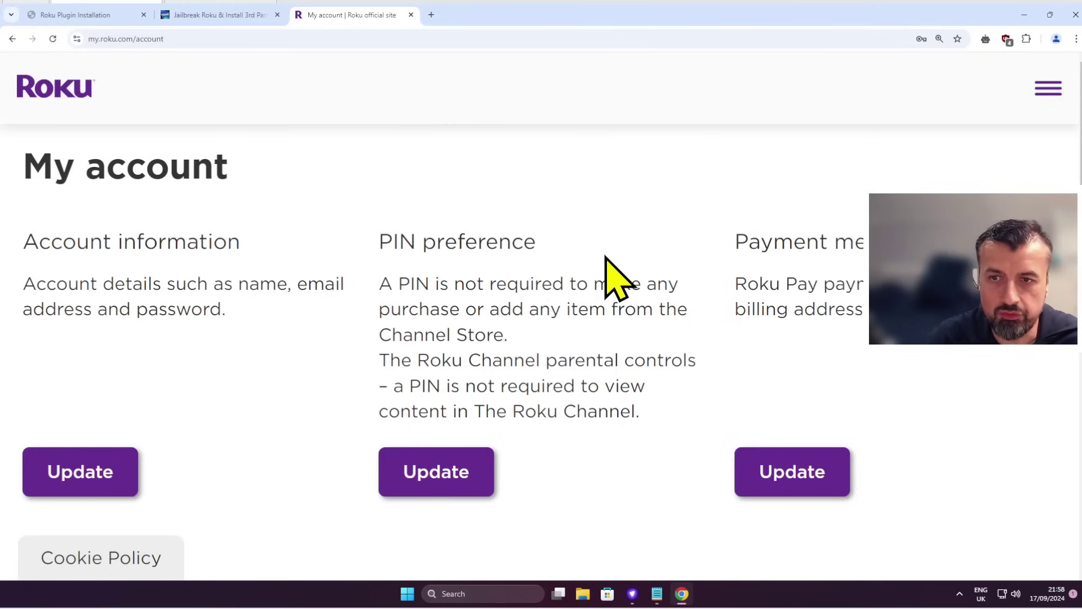
{"action": "scroll", "coordinate": [606, 258], "scroll_direction": "down", "scroll_amount": 5}
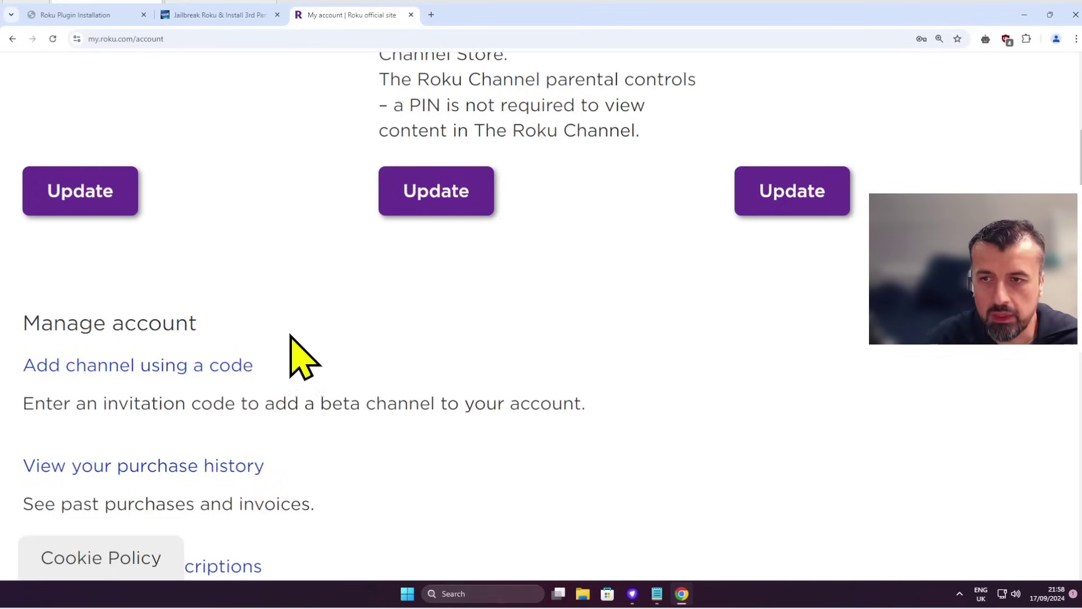
{"action": "left_click", "coordinate": [103, 369]}
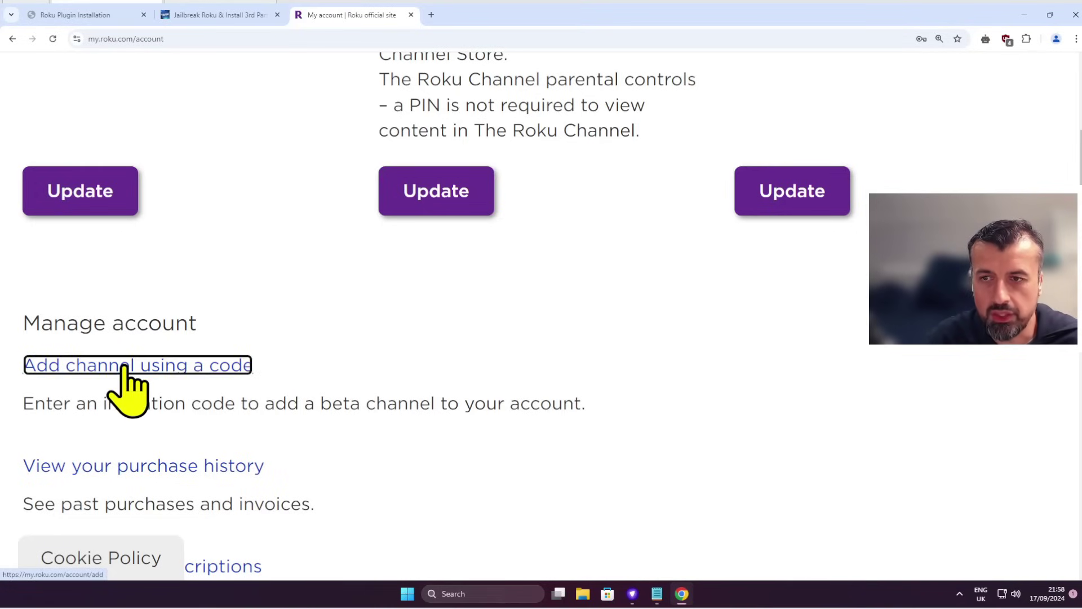
{"action": "left_click", "coordinate": [341, 363]}
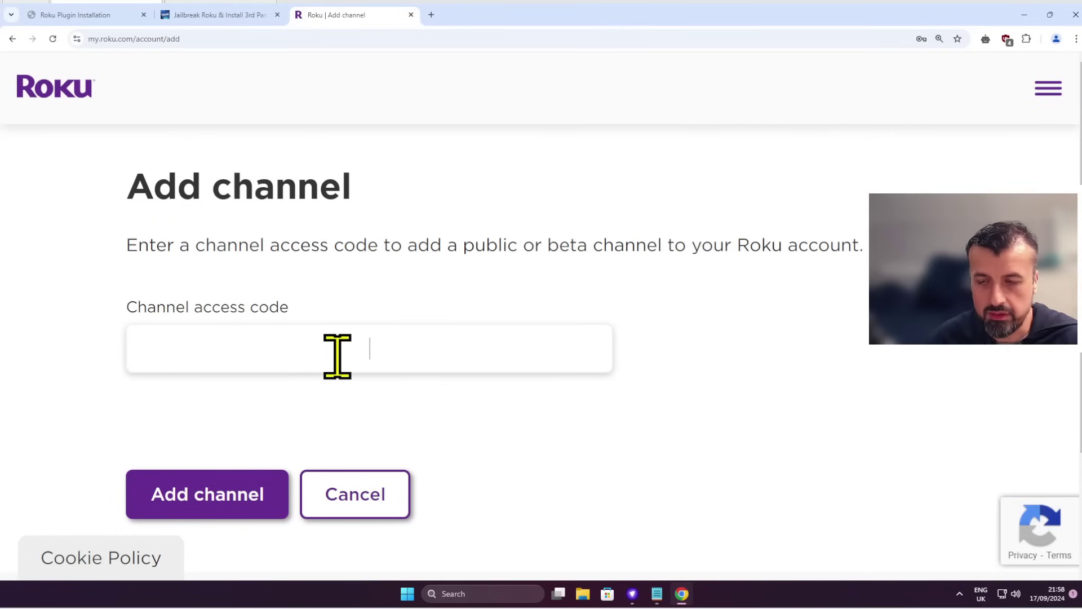
{"action": "type", "text": "iptvsmarters"}
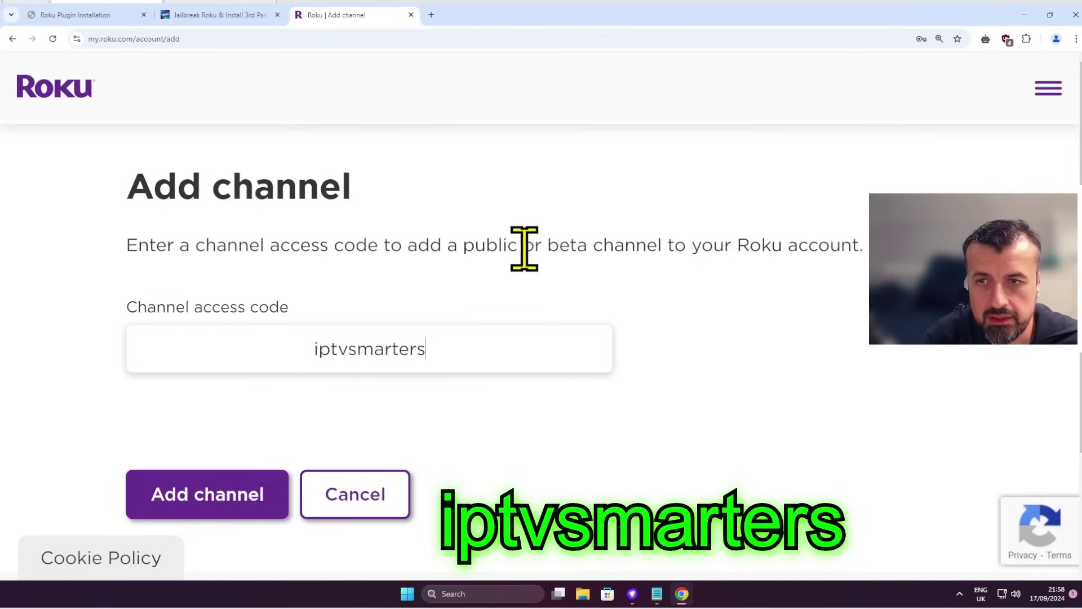
{"action": "left_click", "coordinate": [200, 496]}
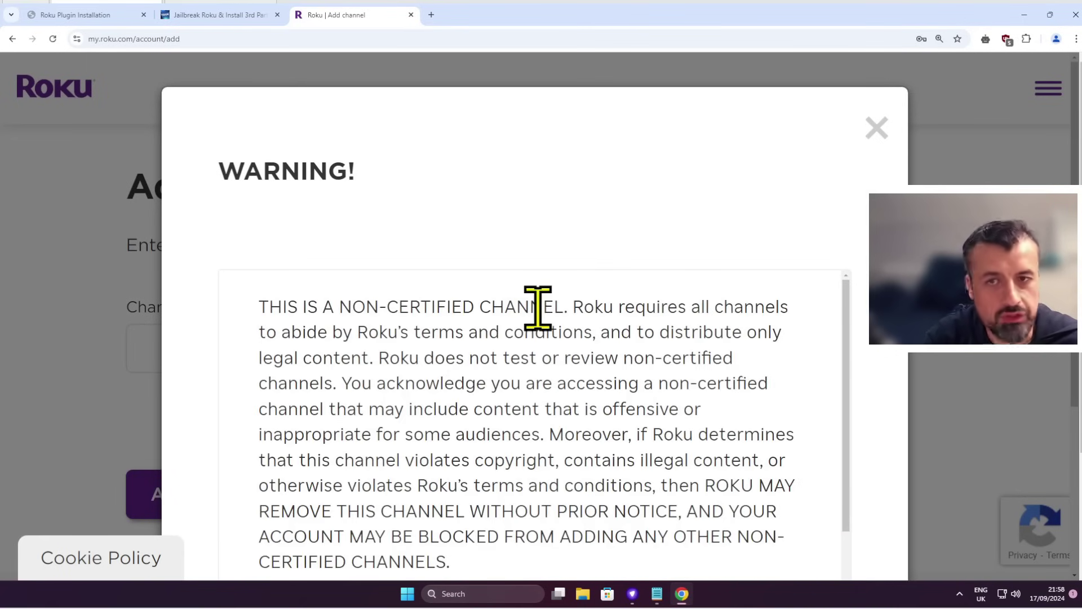
Step: Accept the non-certified channel warning, confirm adding IPTV Smarters, and return to My account
{"action": "scroll", "coordinate": [538, 307], "scroll_direction": "down", "scroll_amount": 1}
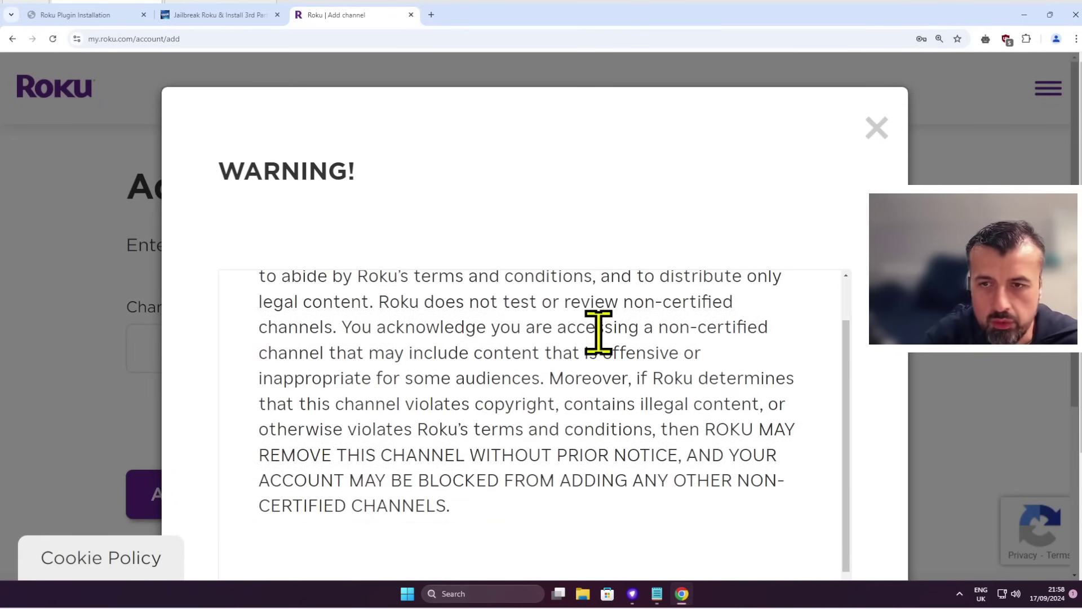
{"action": "scroll", "coordinate": [599, 331], "scroll_direction": "down", "scroll_amount": 1}
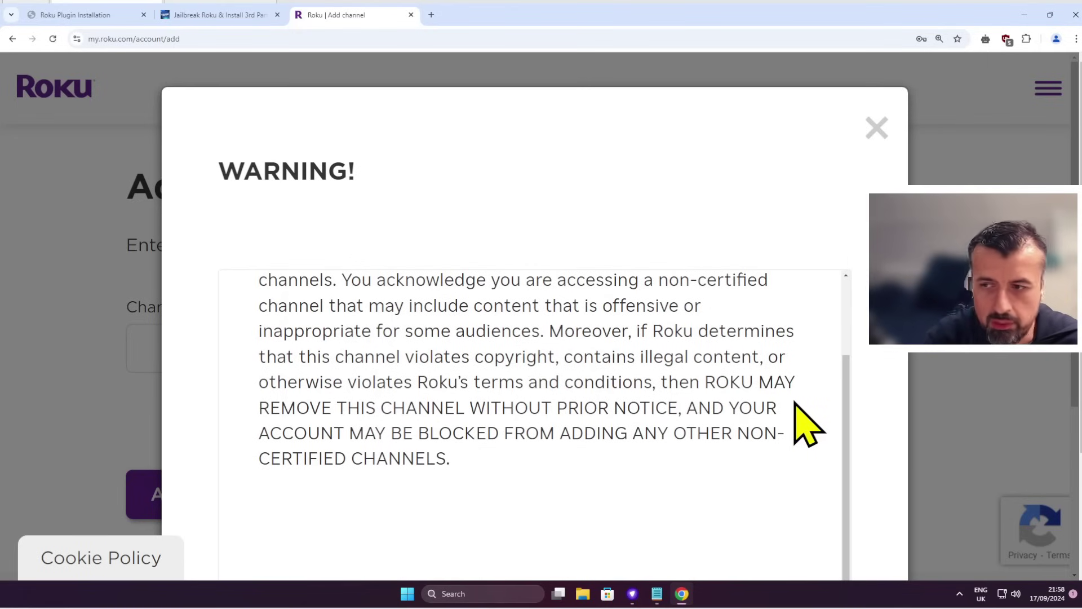
{"action": "scroll", "coordinate": [806, 423], "scroll_direction": "down", "scroll_amount": 4}
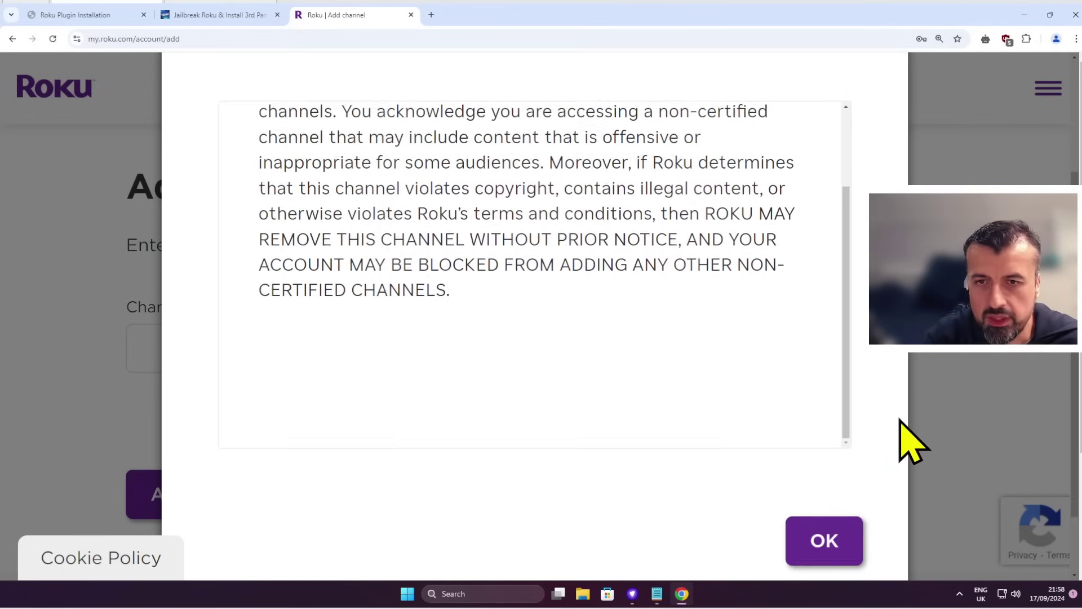
{"action": "left_click", "coordinate": [815, 484]}
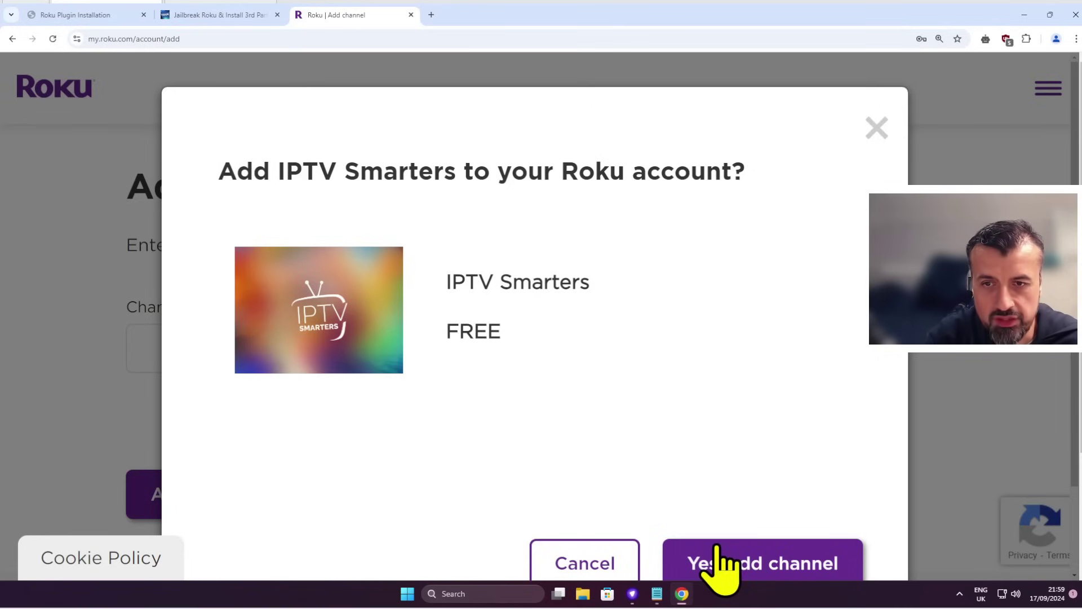
{"action": "left_click", "coordinate": [721, 564]}
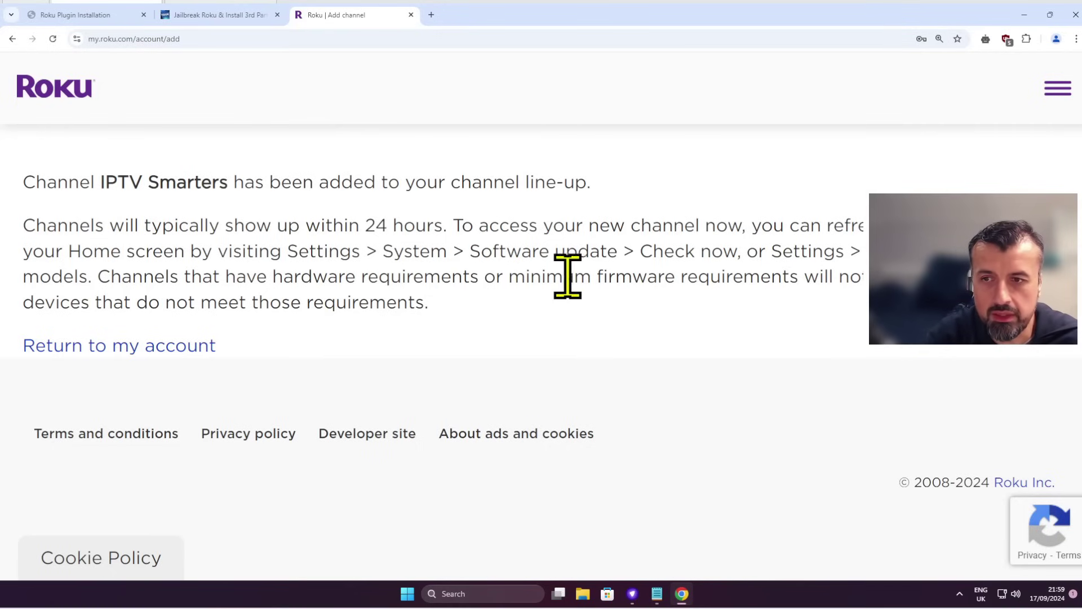
{"action": "left_click", "coordinate": [183, 345]}
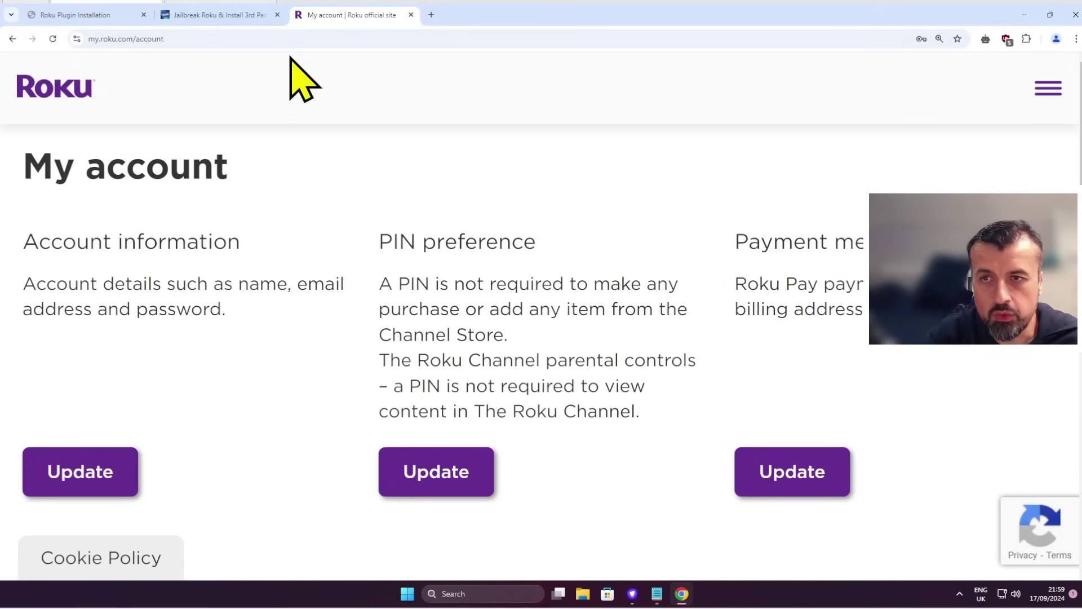
Step: Return to the Jailbreak Roku tutorial and read down to Part 3's aftv.news/574091 download link
{"action": "left_click", "coordinate": [251, 16]}
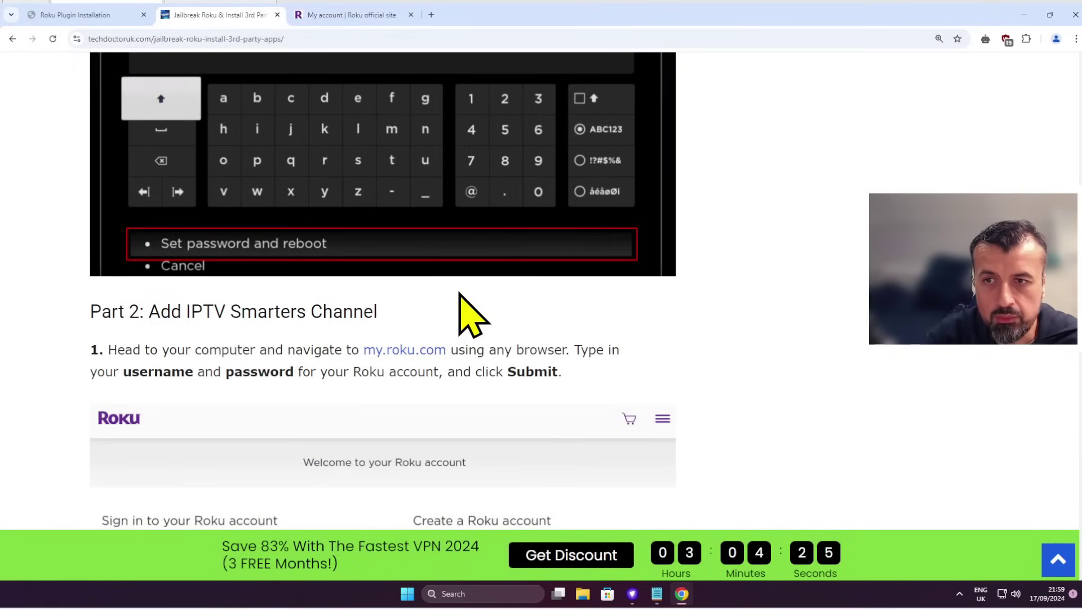
{"action": "scroll", "coordinate": [463, 295], "scroll_direction": "down", "scroll_amount": 3}
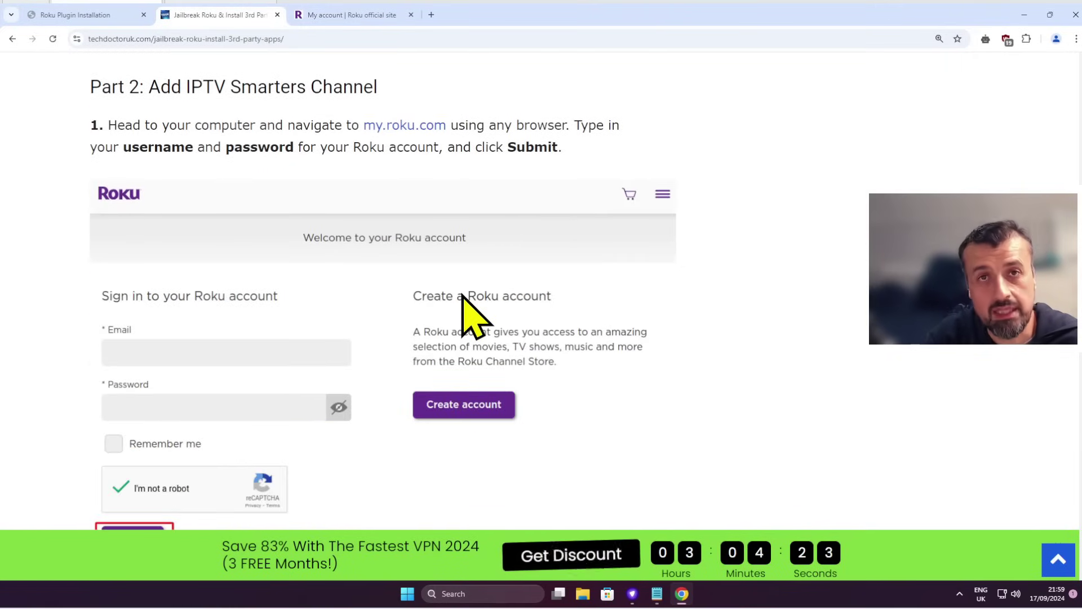
{"action": "scroll", "coordinate": [471, 316], "scroll_direction": "down", "scroll_amount": 5}
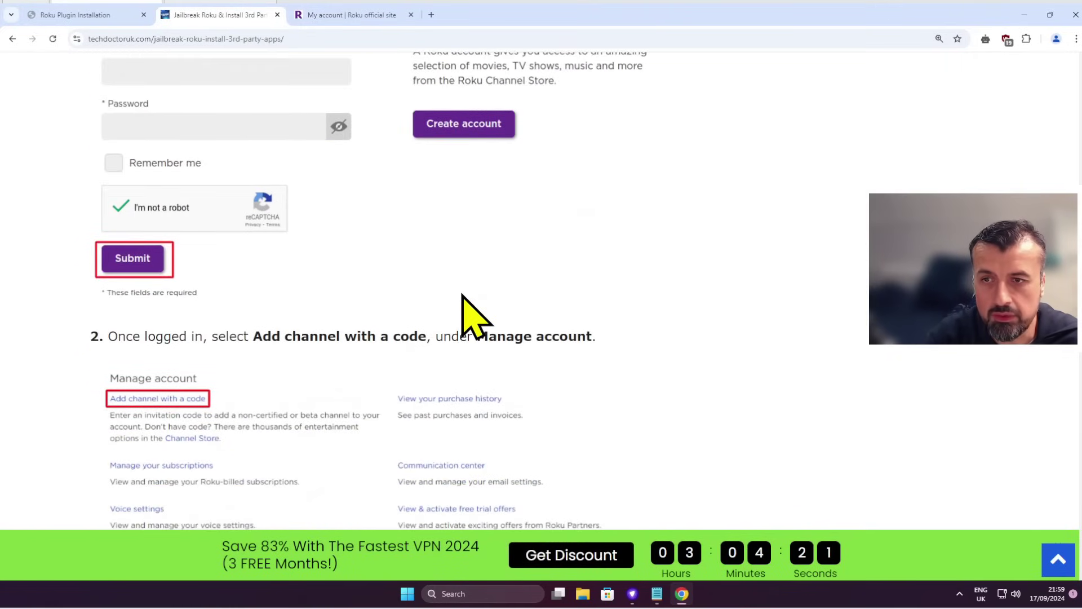
{"action": "scroll", "coordinate": [462, 295], "scroll_direction": "down", "scroll_amount": 3}
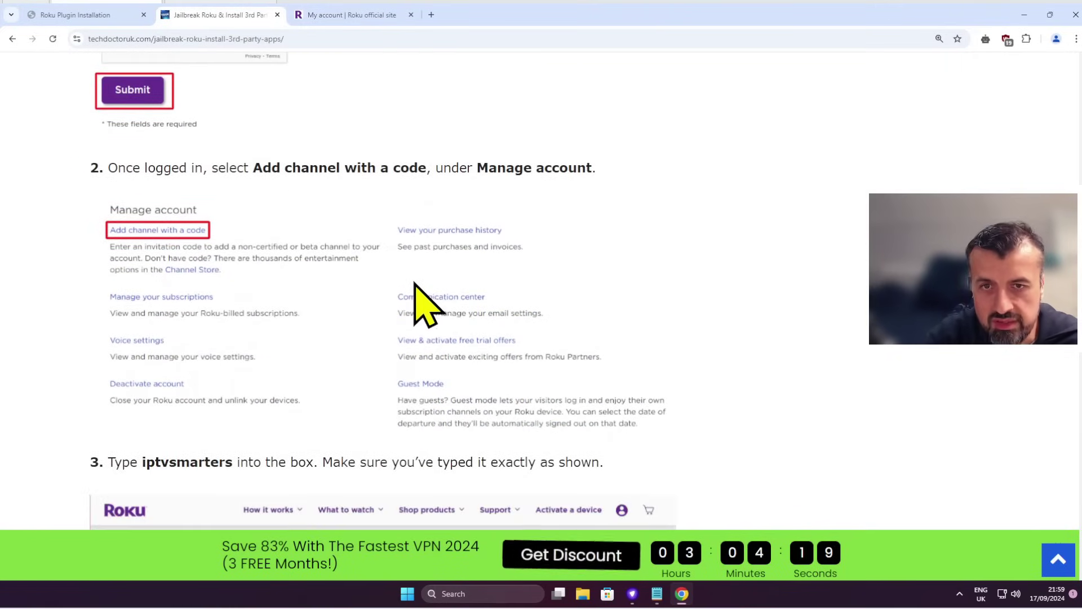
{"action": "scroll", "coordinate": [416, 284], "scroll_direction": "down", "scroll_amount": 4}
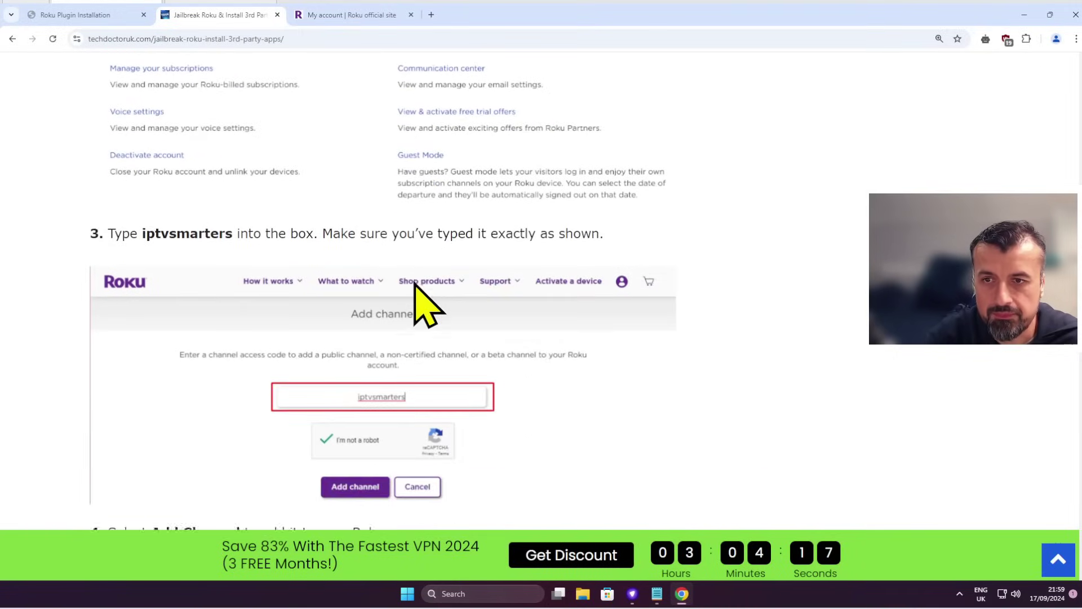
{"action": "scroll", "coordinate": [420, 304], "scroll_direction": "down", "scroll_amount": 14}
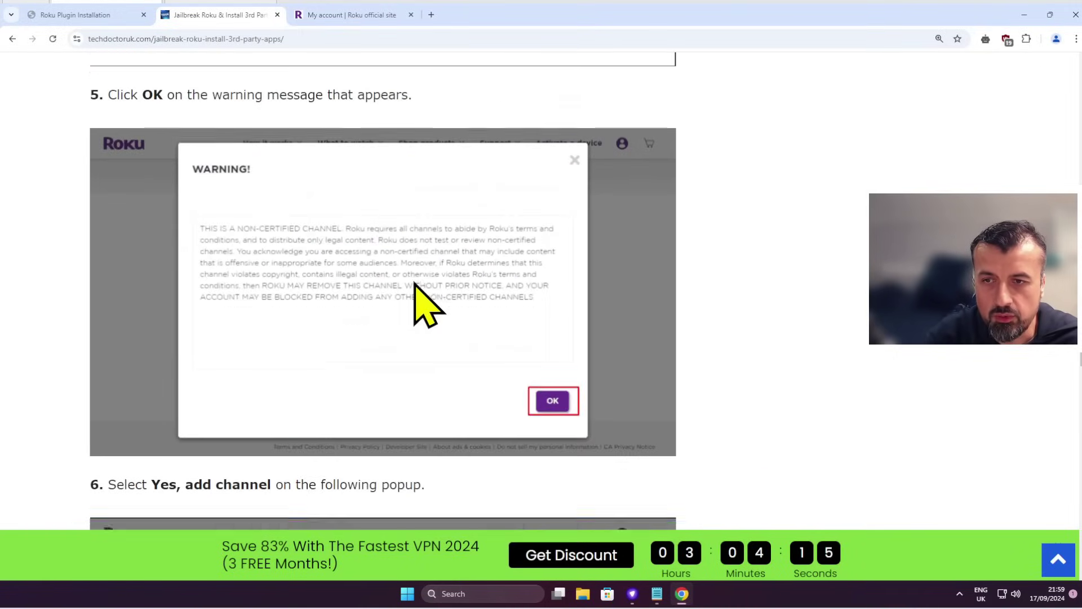
{"action": "scroll", "coordinate": [420, 304], "scroll_direction": "down", "scroll_amount": 10}
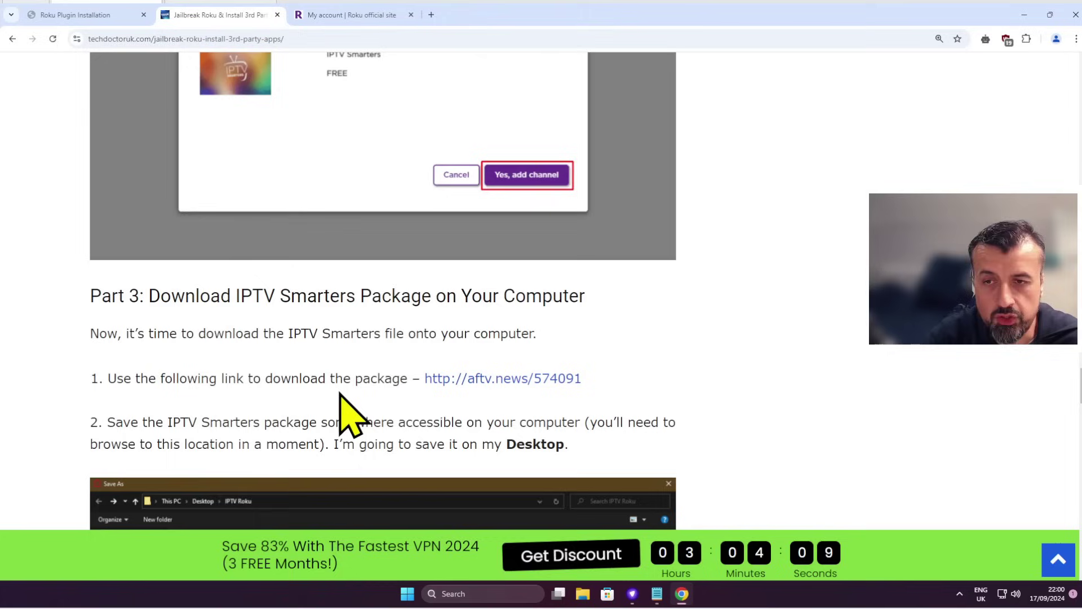
Step: Download IPTVSmartersProRokuApp_3.0.0-ToSmartUsers.zip (1,361 KB) from MediaFire via the aftv.news link
{"action": "left_click", "coordinate": [461, 381]}
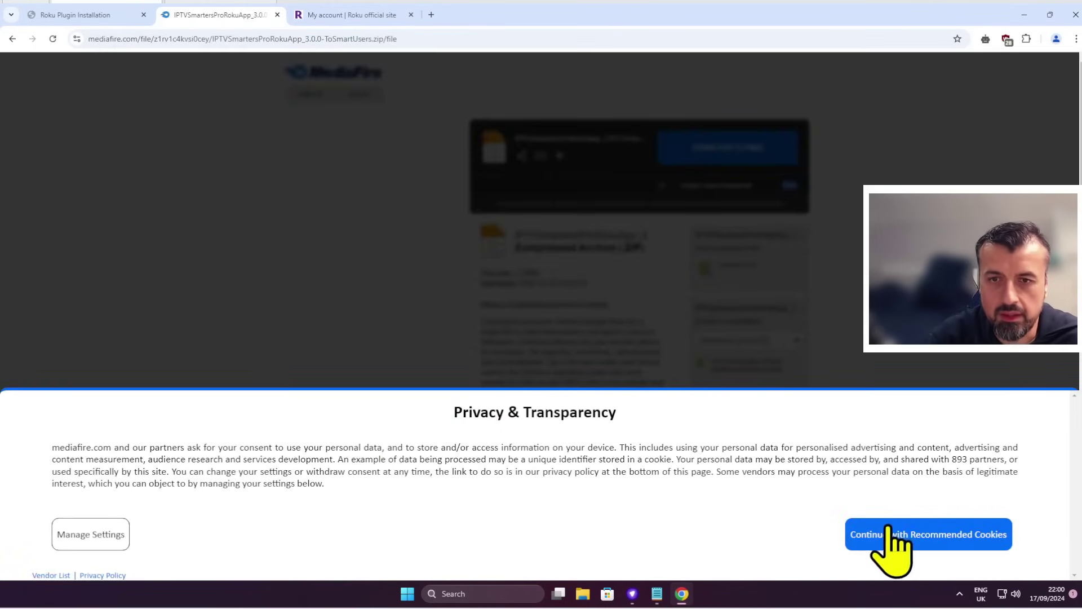
{"action": "left_click", "coordinate": [892, 533]}
{"action": "left_click", "coordinate": [731, 161]}
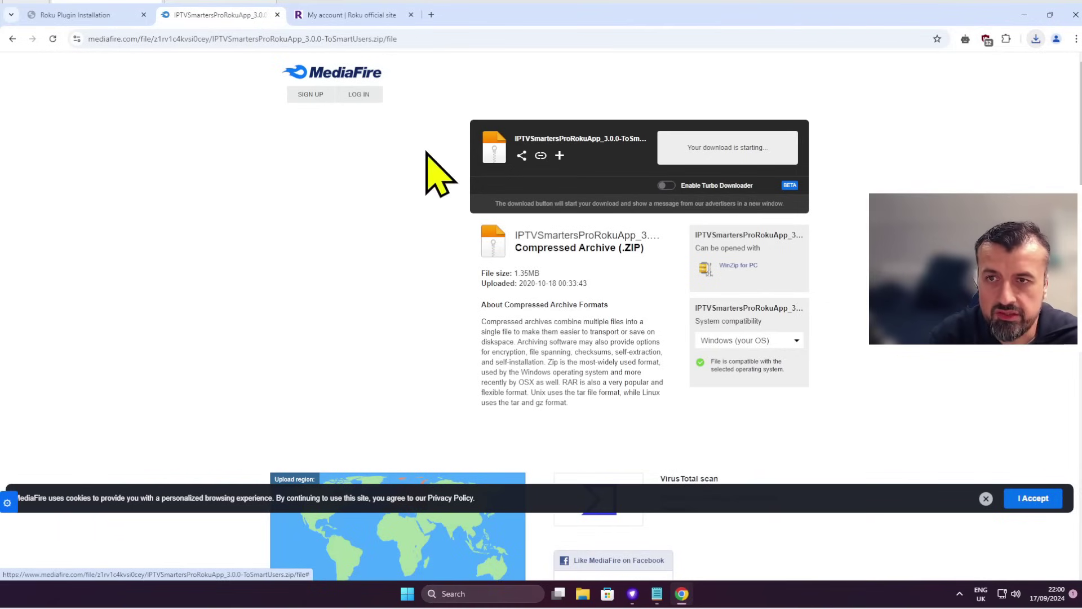
{"action": "key", "text": "ctrl+shift+Tab"}
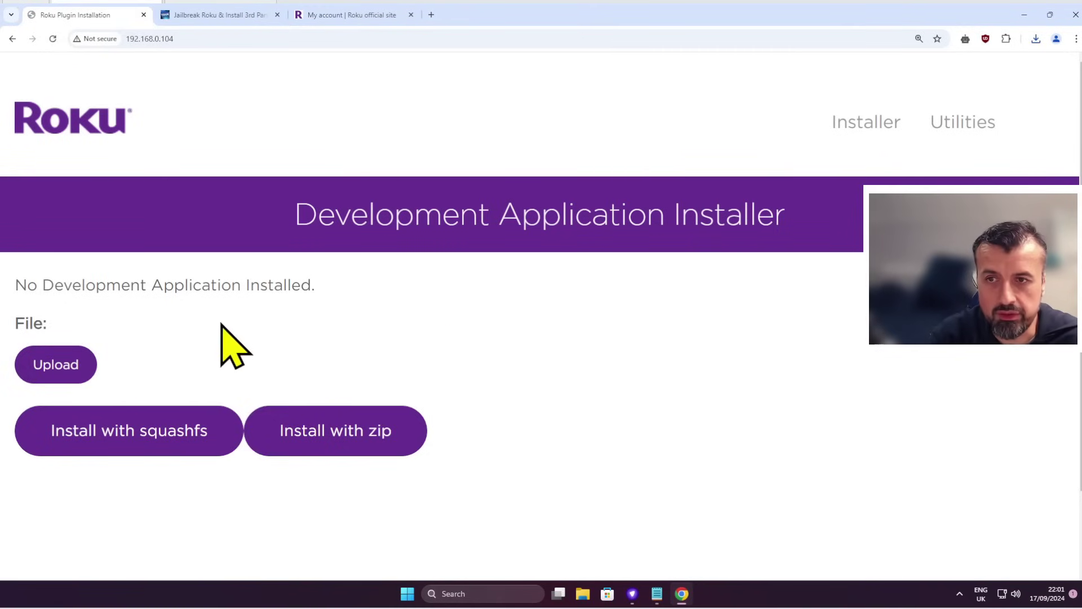
Step: Choose IPTVSmartersProRokuApp_3.0.0-ToSmartUsers.zip from Downloads as the installer's upload package
{"action": "left_click", "coordinate": [70, 389]}
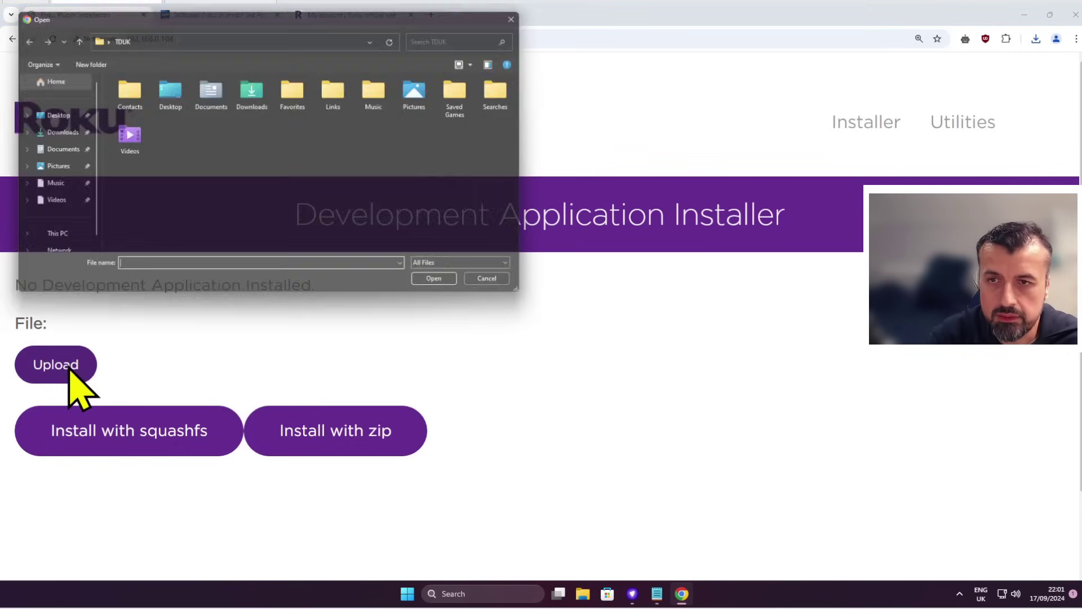
{"action": "double_click", "coordinate": [249, 101]}
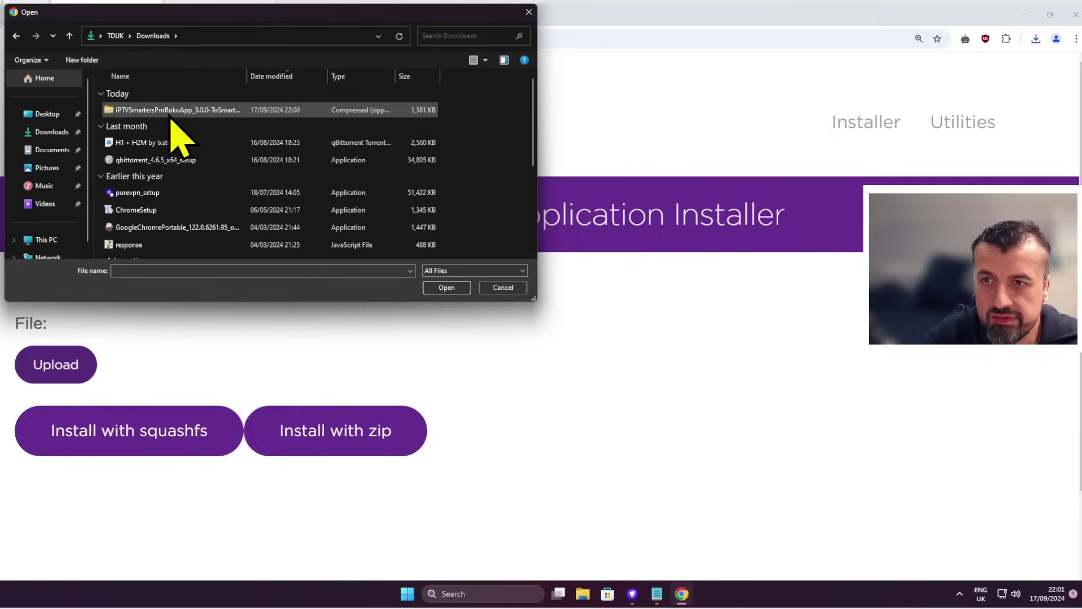
{"action": "left_click", "coordinate": [179, 112]}
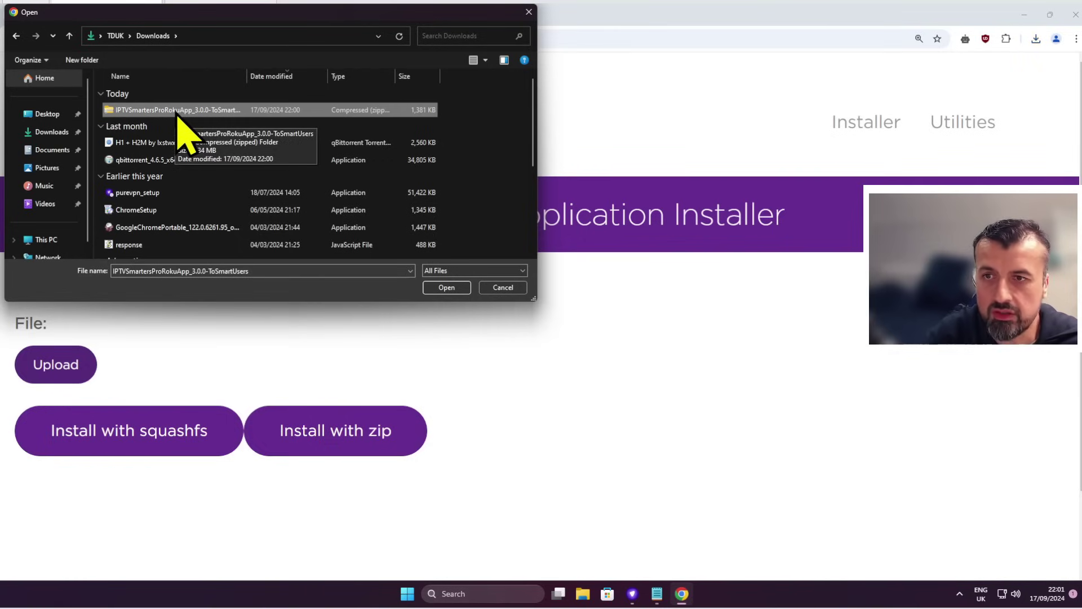
{"action": "left_click", "coordinate": [443, 288]}
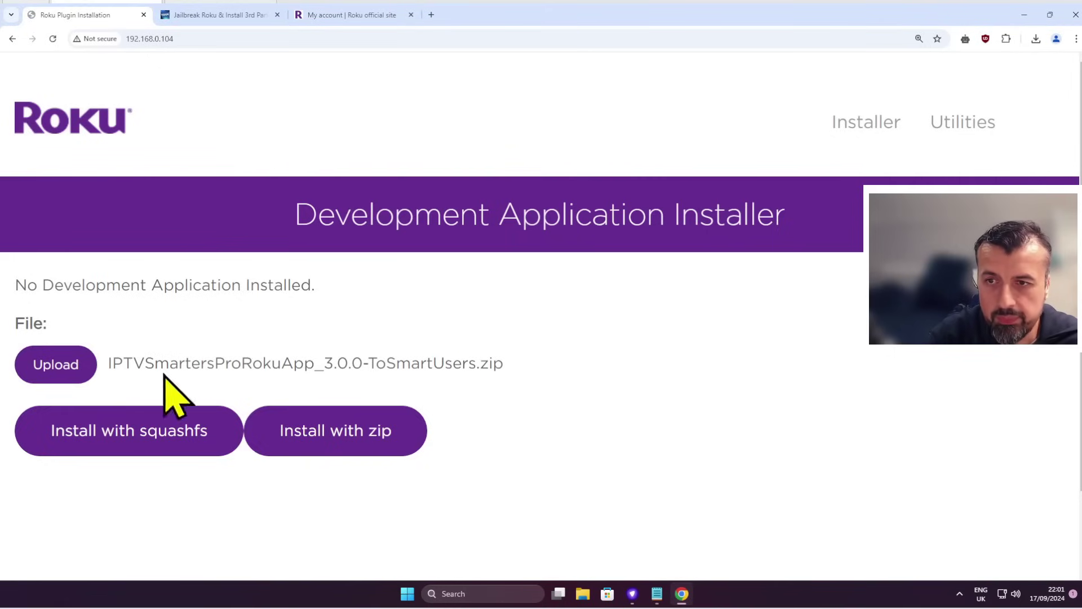
{"action": "left_click_drag", "start_coordinate": [123, 363], "coordinate": [434, 363]}
{"action": "left_click", "coordinate": [534, 371]}
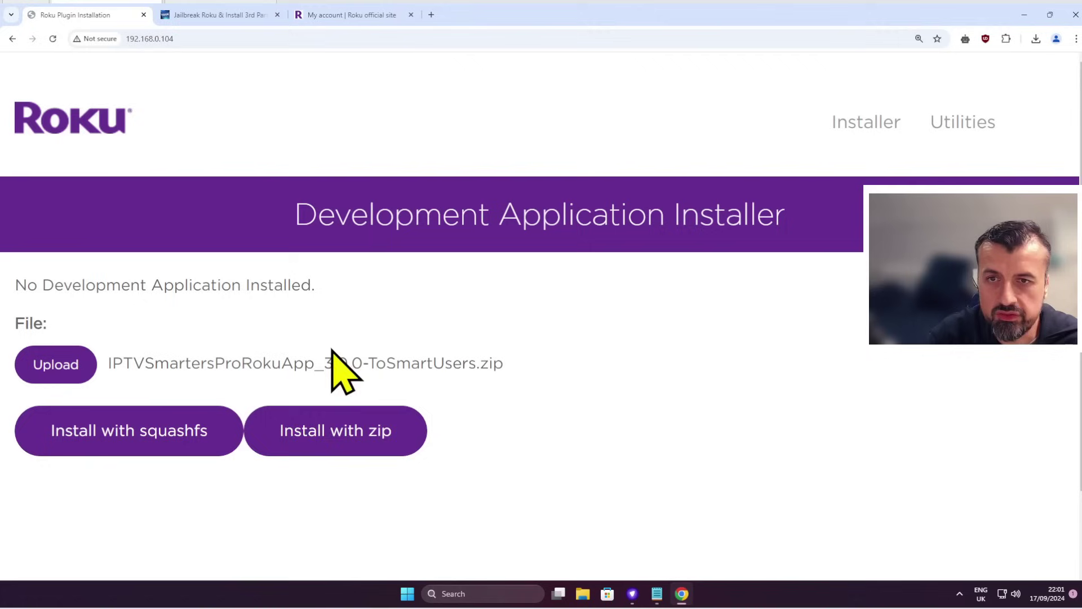
Step: Install the IPTV Smarters zip on the Roku, confirming the 1413804-byte installed application
{"action": "left_click", "coordinate": [311, 445]}
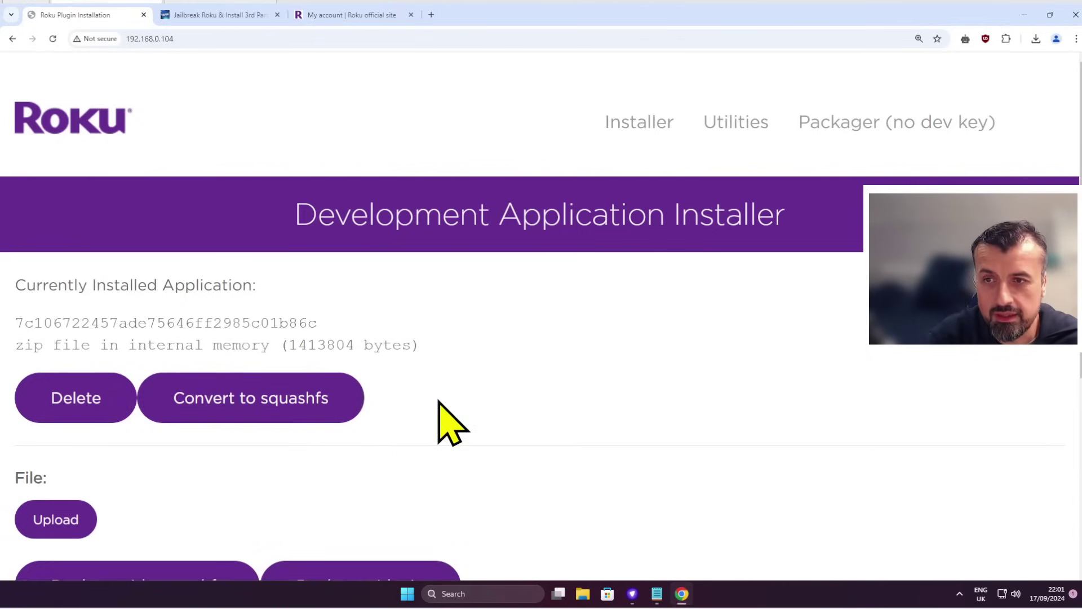
{"action": "scroll", "coordinate": [439, 401], "scroll_direction": "down", "scroll_amount": 1}
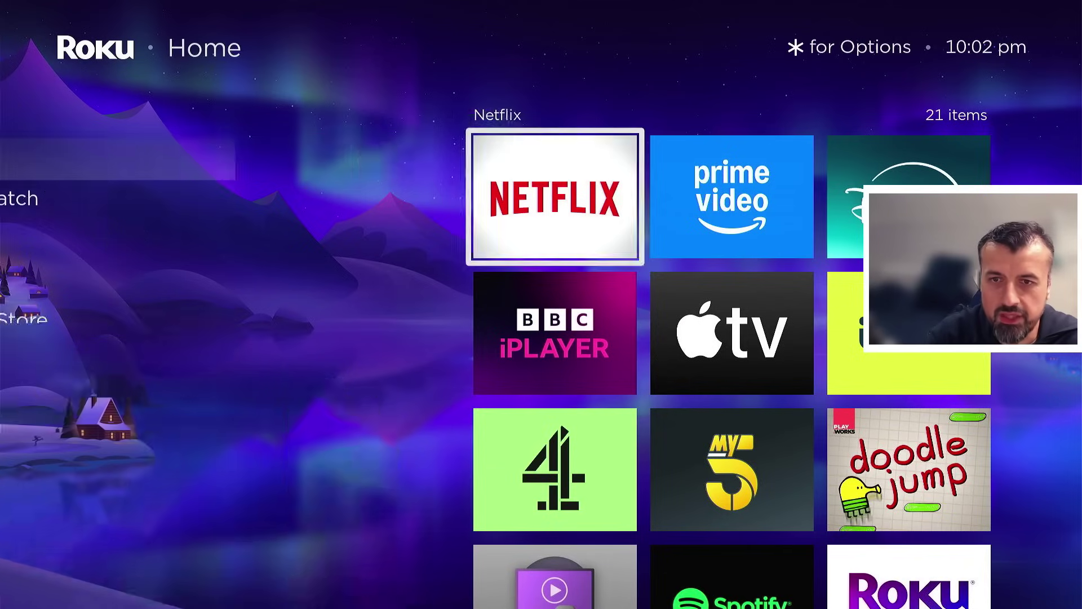
Step: Move down the Home screen's apps grid to the new IPTV Smarters Pro tile
{"action": "key", "text": "Down"}
{"action": "key", "text": "Down"}
{"action": "key", "text": "Down"}
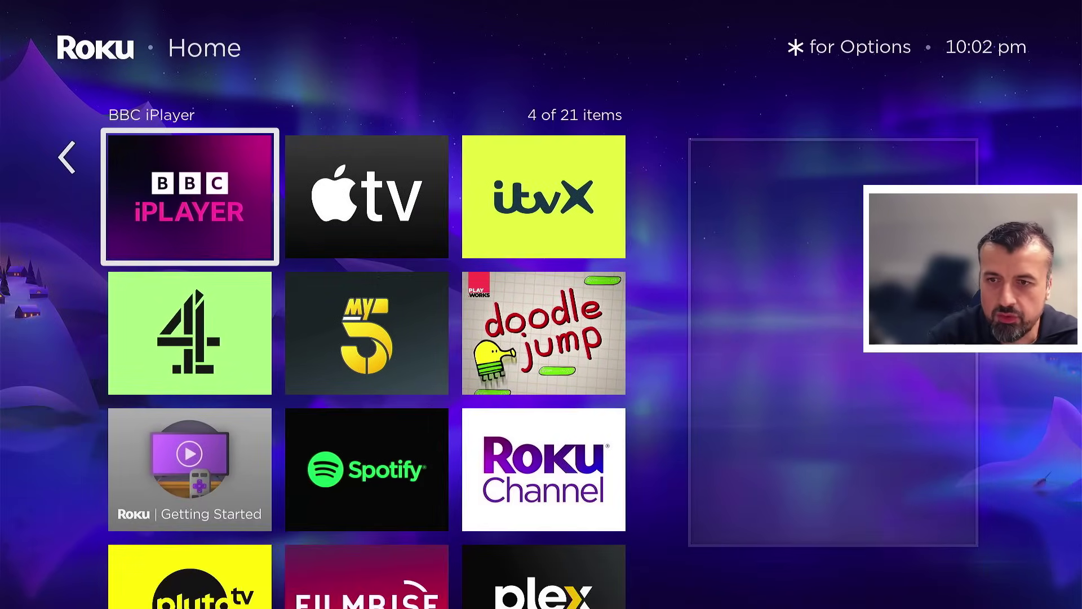
{"action": "key", "text": "Down"}
{"action": "key", "text": "Down"}
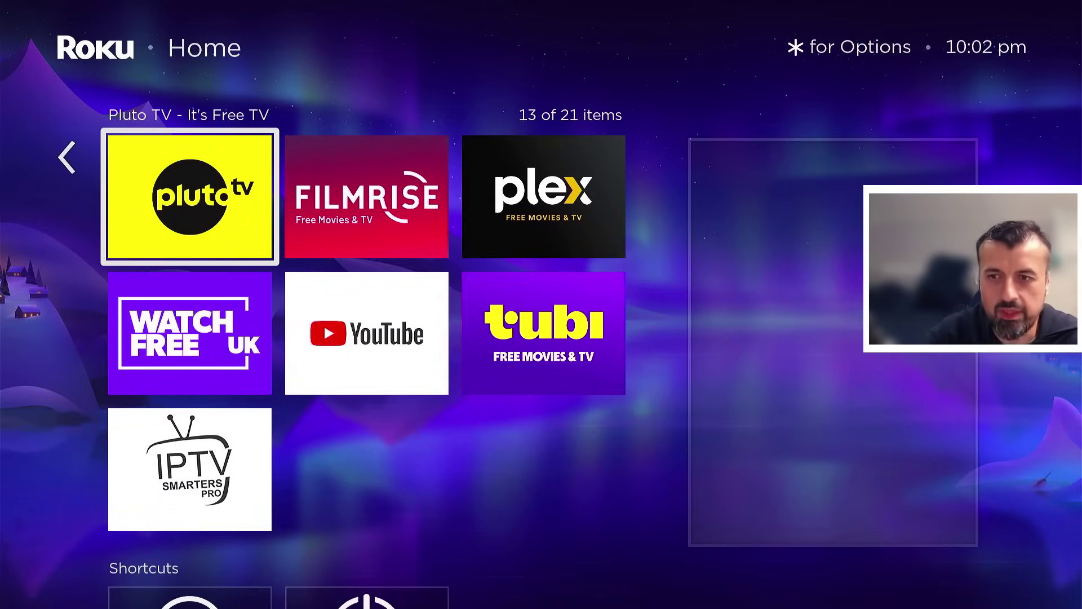
{"action": "key", "text": "Down"}
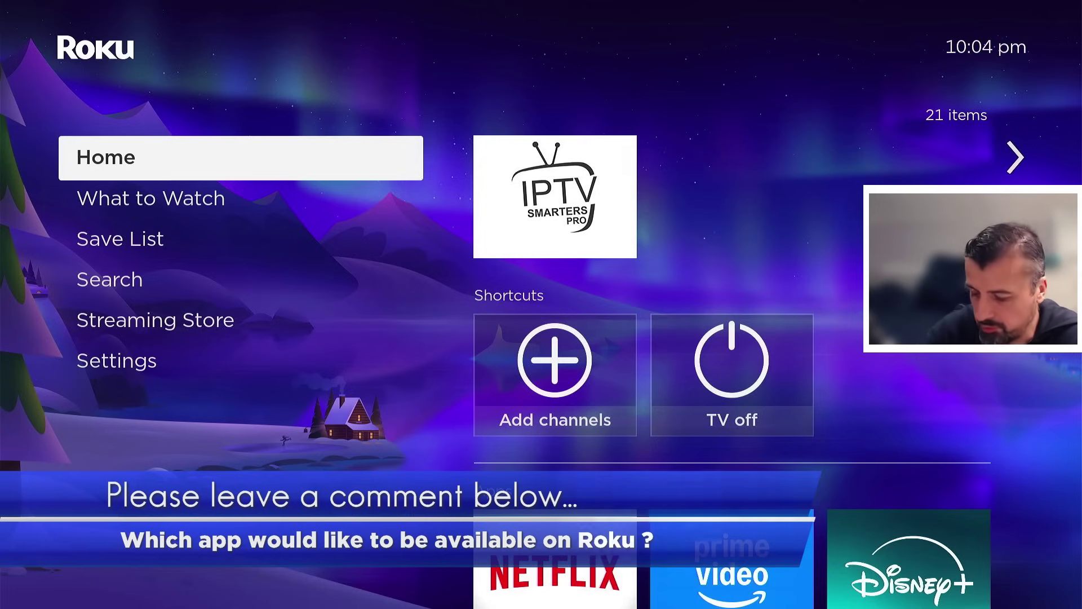
{"action": "key", "text": "Right"}
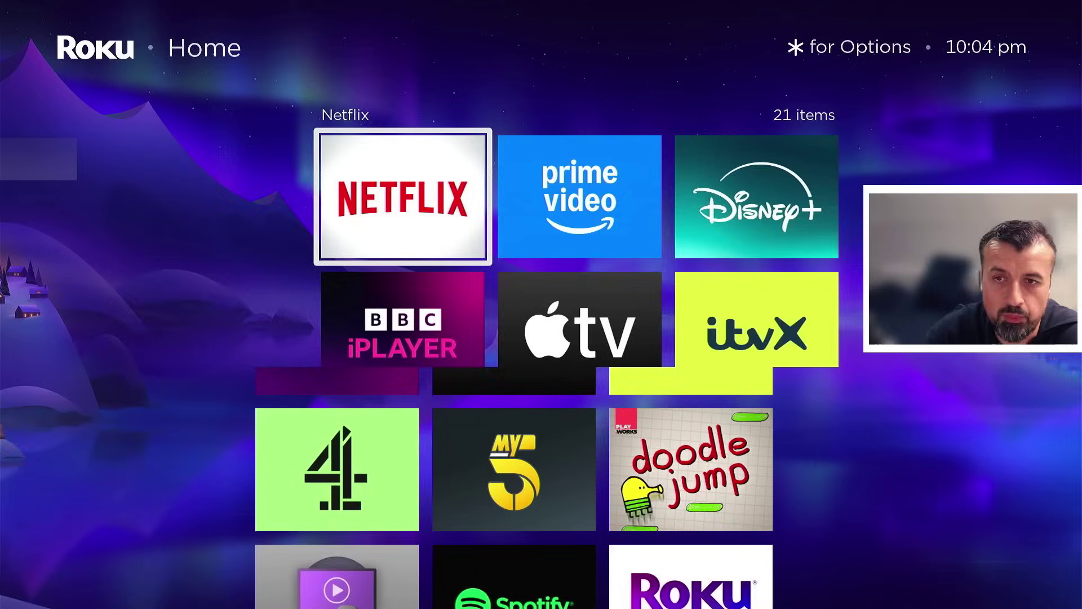
{"action": "key", "text": "Down"}
{"action": "key", "text": "Down"}
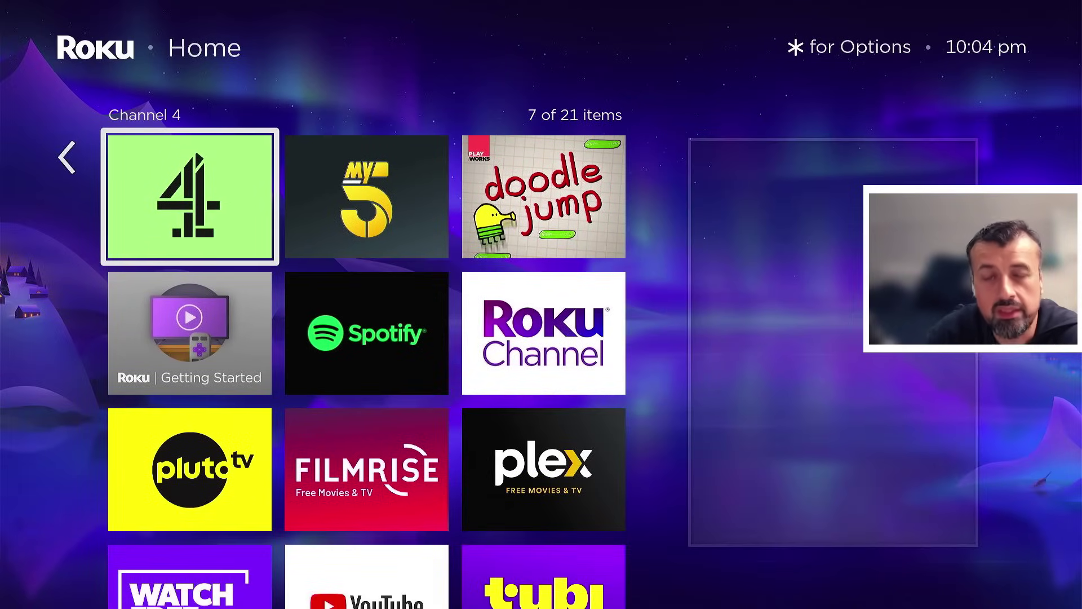
{"action": "key", "text": "Down"}
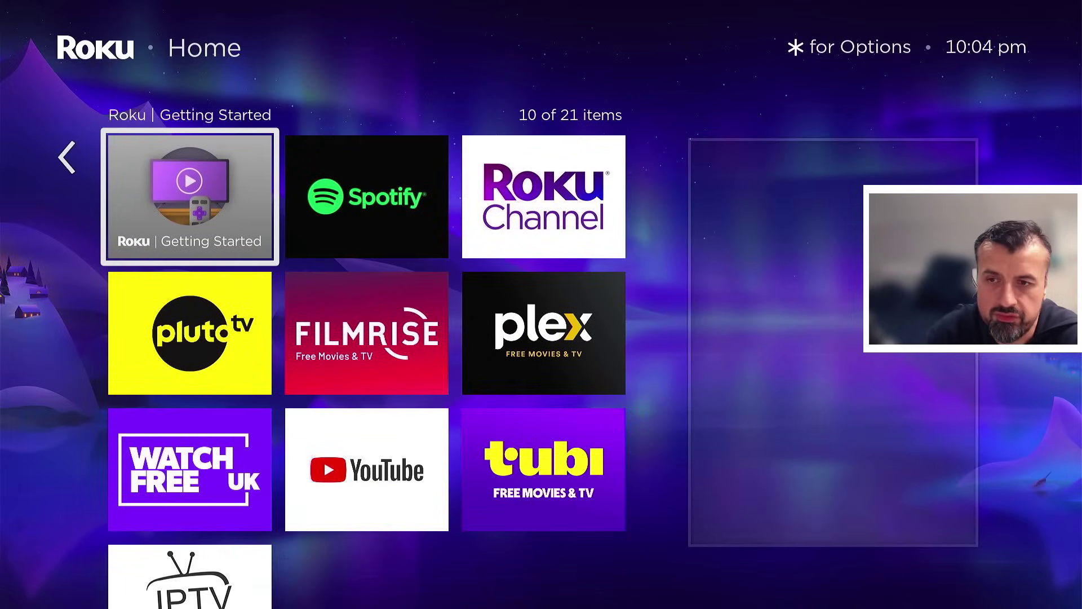
{"action": "key", "text": "Down"}
{"action": "key", "text": "Right"}
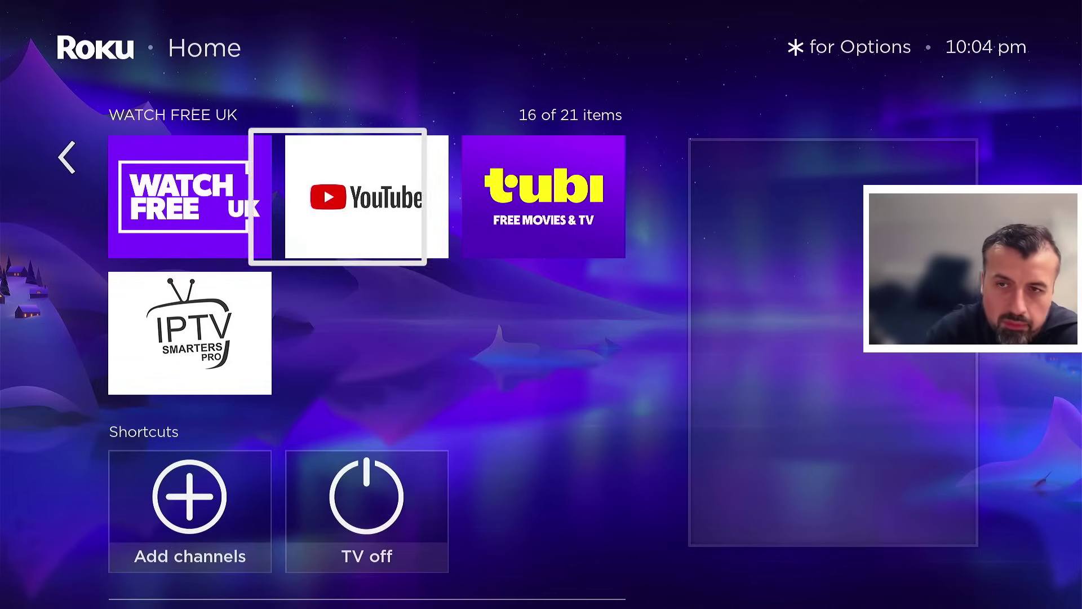
{"action": "key", "text": "Right"}
{"action": "key", "text": "Up"}
{"action": "key", "text": "Up"}
{"action": "key", "text": "Up"}
{"action": "key", "text": "Up"}
{"action": "key", "text": "Up"}
{"action": "key", "text": "Up"}
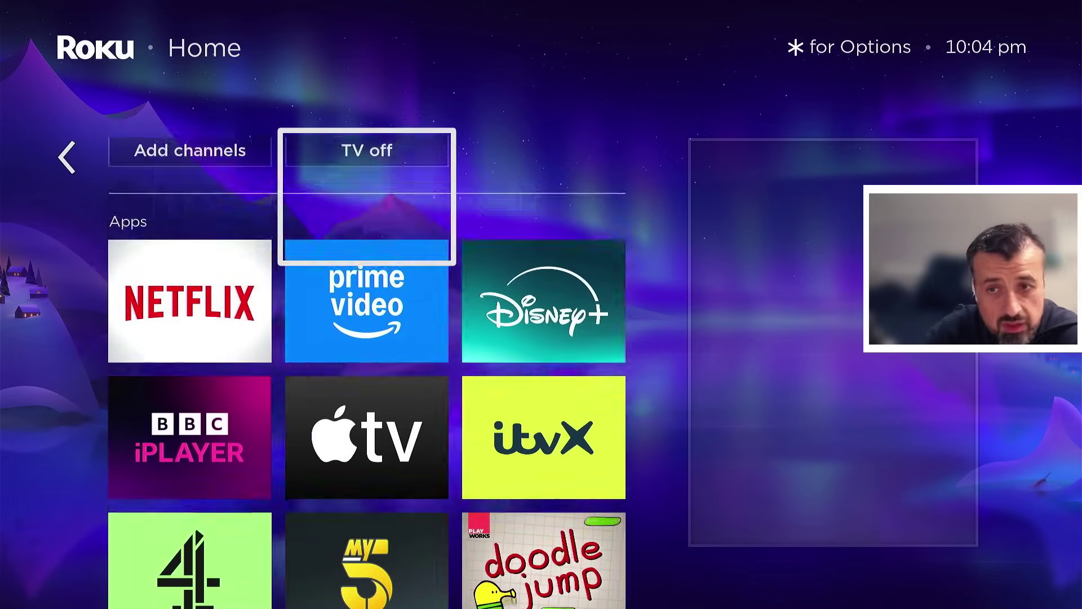
{"action": "key", "text": "Left"}
{"action": "key", "text": "Left"}
{"action": "key", "text": "Down"}
{"action": "key", "text": "Return"}
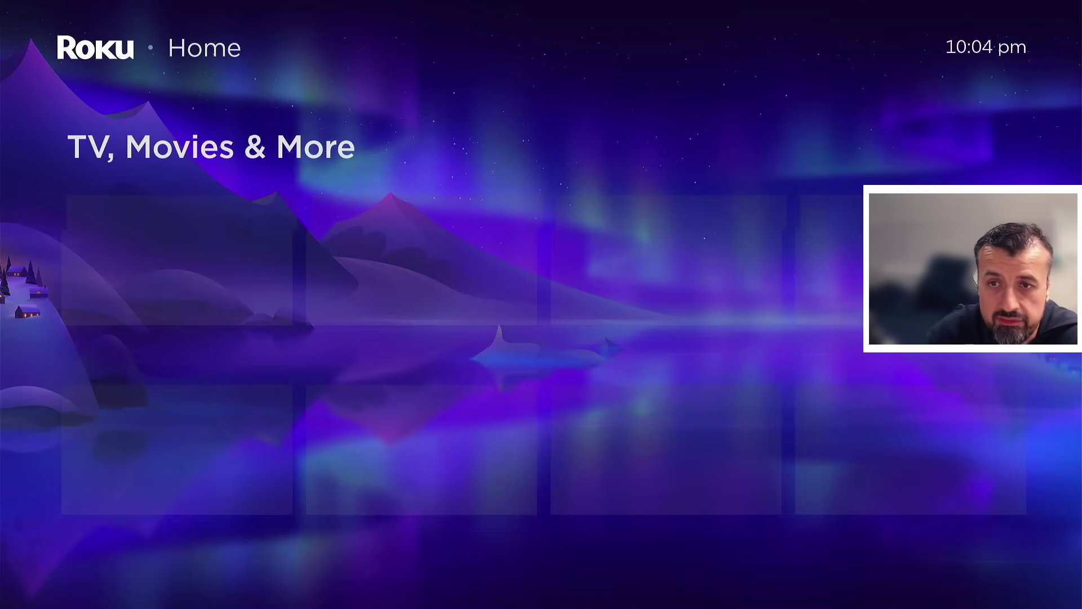
{"action": "key", "text": "Left"}
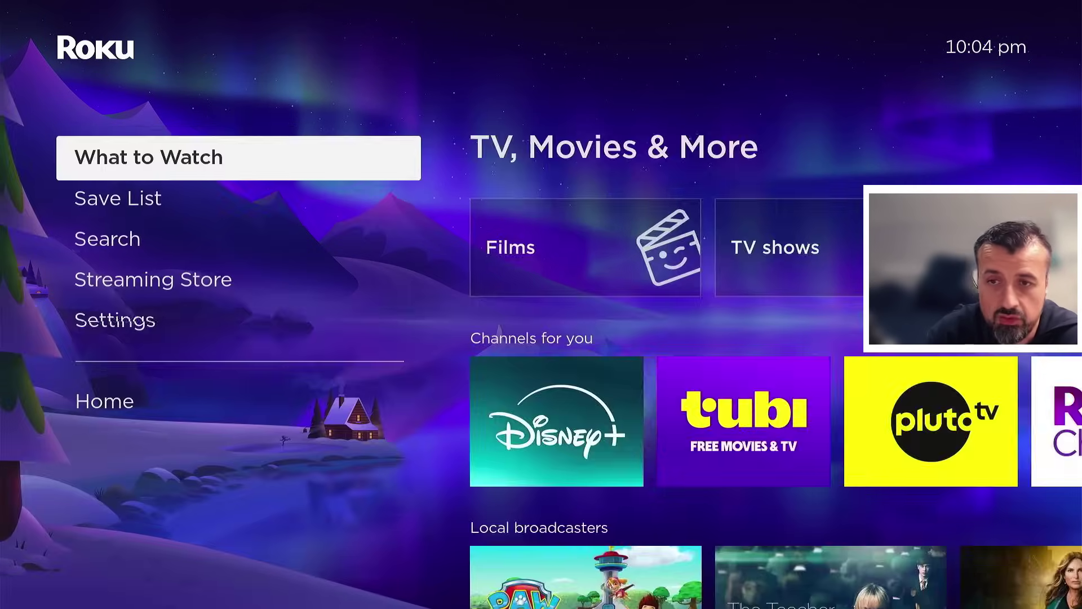
{"action": "key", "text": "Up"}
{"action": "key", "text": "Right"}
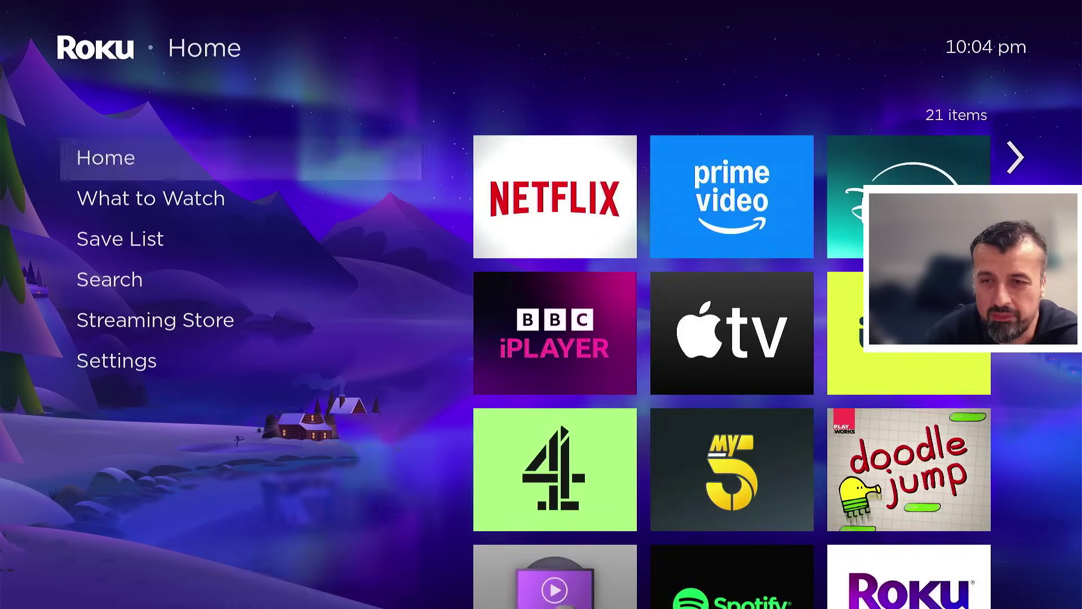
{"action": "key", "text": "Down"}
{"action": "key", "text": "Down"}
{"action": "key", "text": "Down"}
{"action": "key", "text": "Down"}
{"action": "key", "text": "Down"}
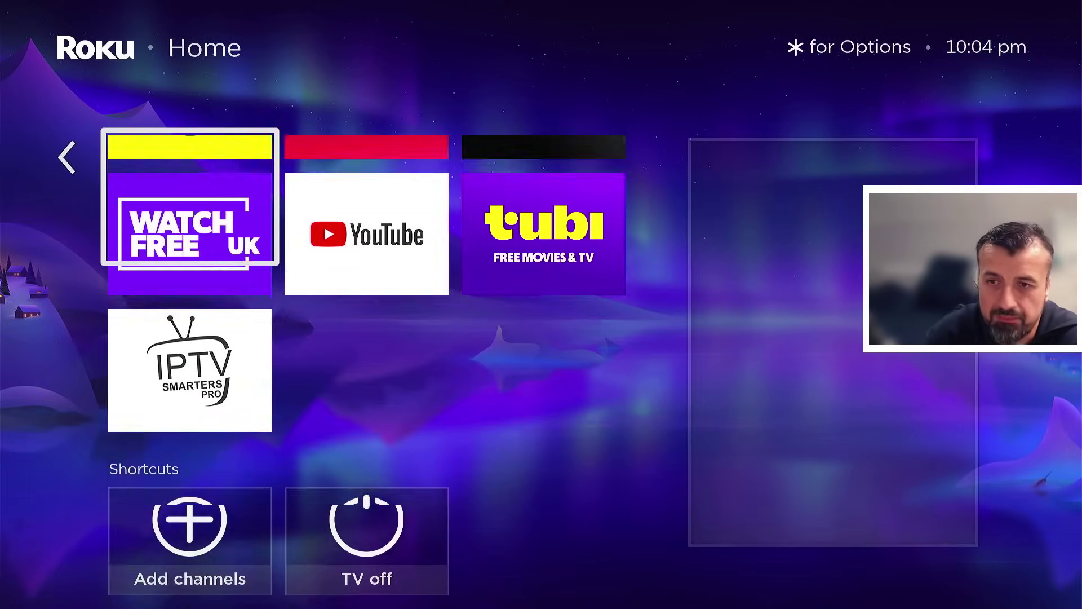
{"action": "key", "text": "Up"}
{"action": "key", "text": "Up"}
{"action": "key", "text": "Up"}
{"action": "key", "text": "Up"}
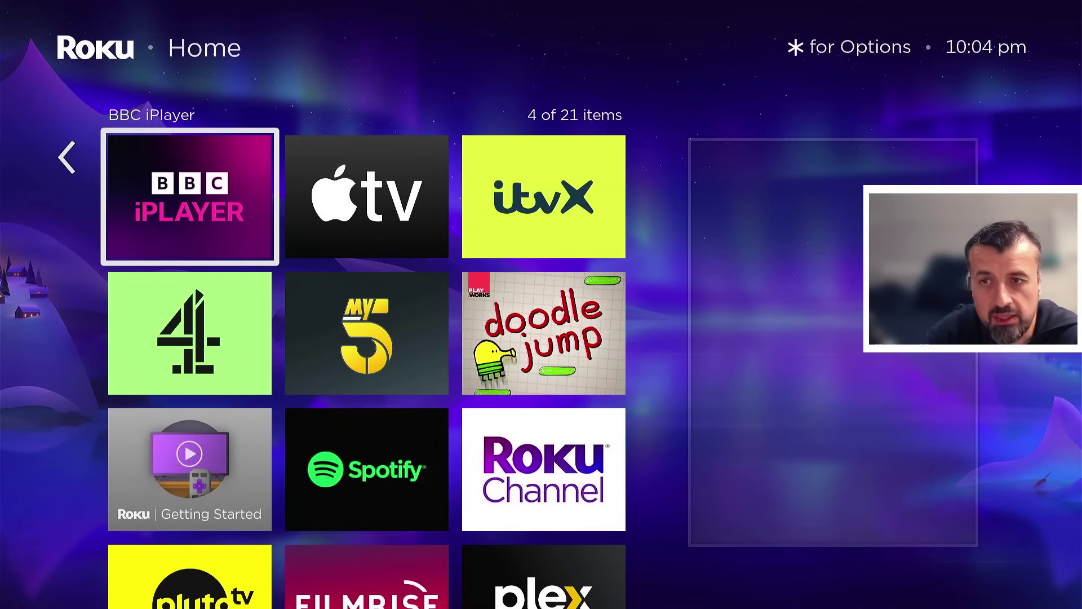